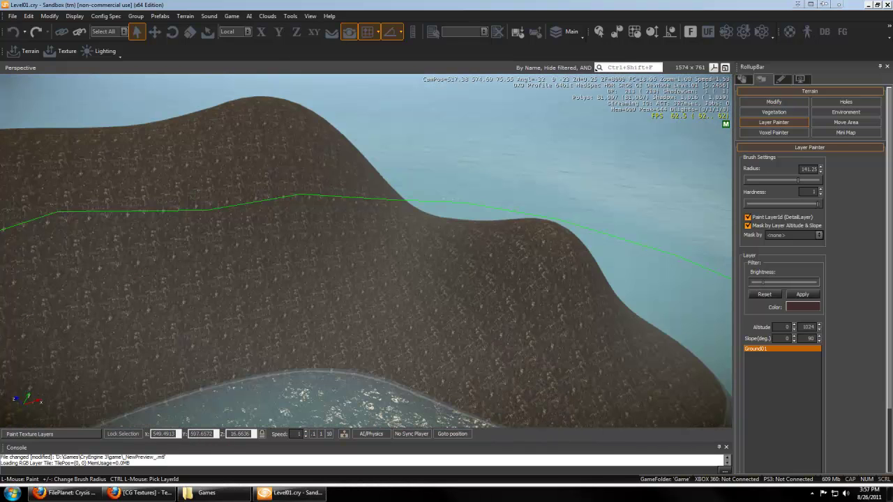
Switch from the level editor to the Firefox window with CG Textures and view its dirt texture results at full size
click(297, 492)
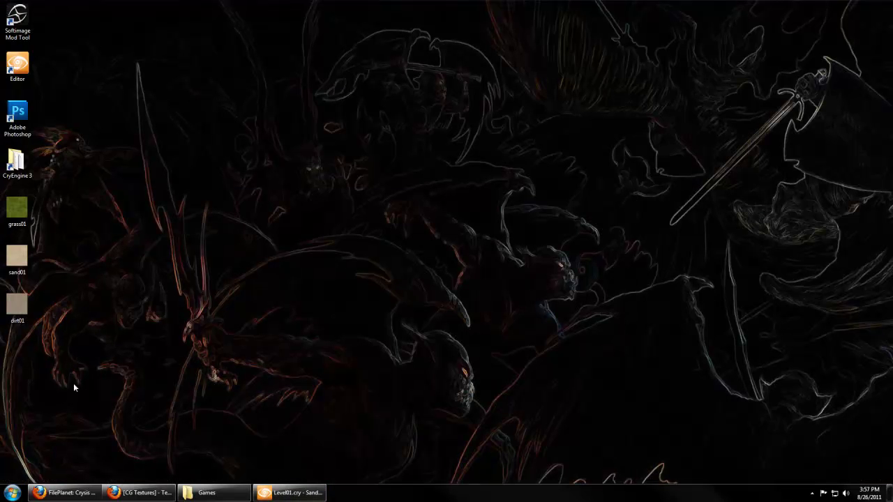
click(140, 492)
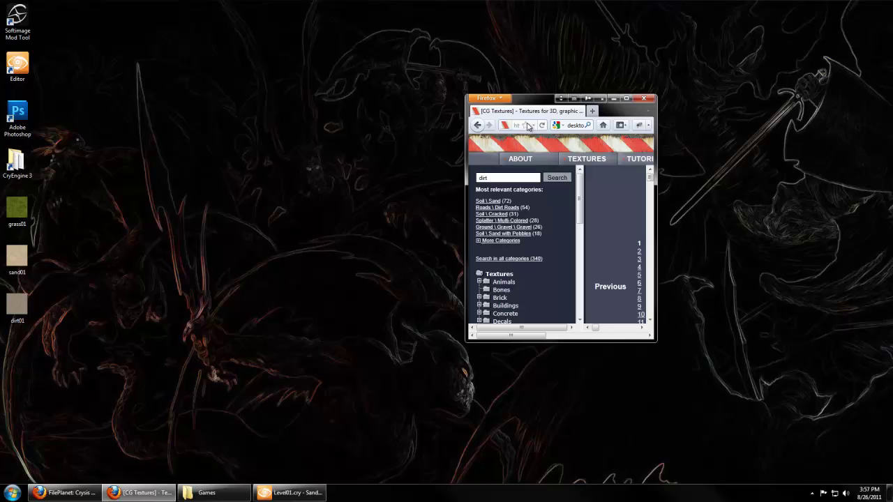
click(626, 98)
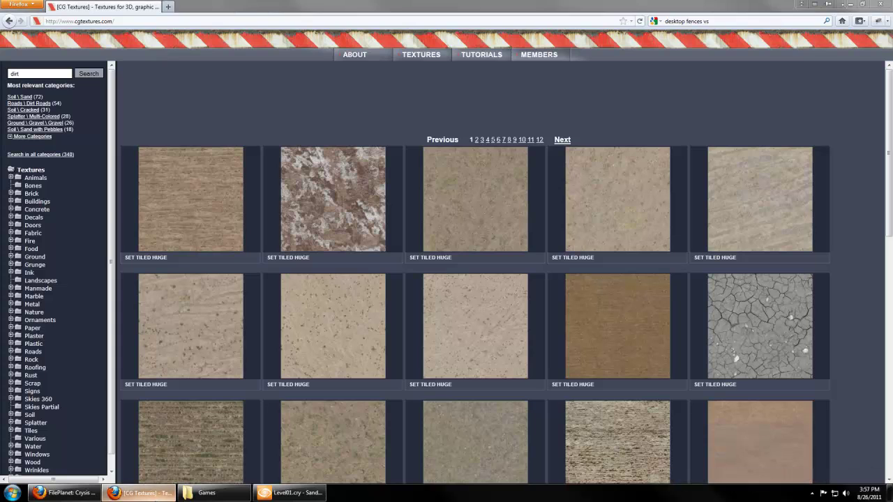
Return to the desktop and open the grass01 JPEG texture in Photoshop
click(139, 492)
click(19, 218)
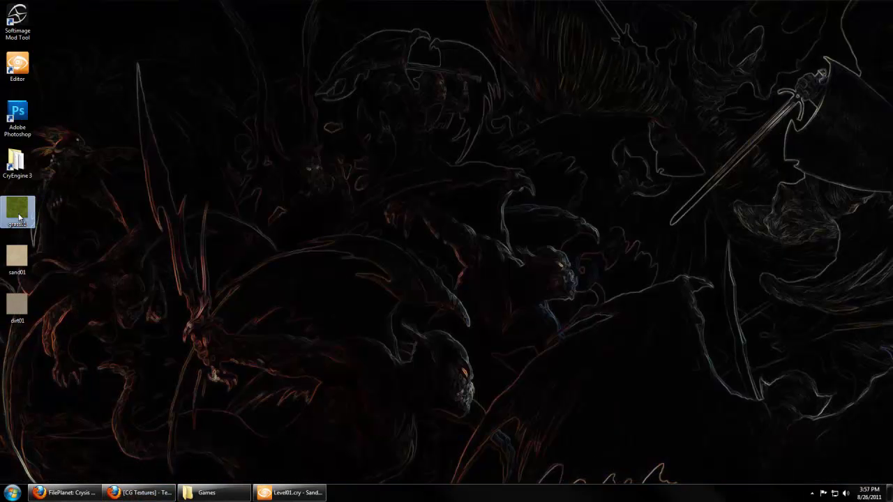
double_click(18, 115)
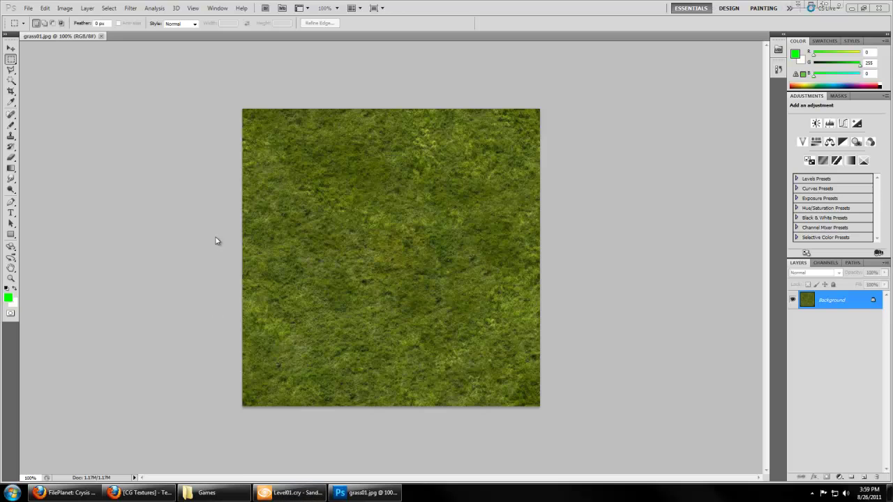
Check the engine root directory in the CryTIFPlugin's CryENGINE settings and save them
click(241, 8)
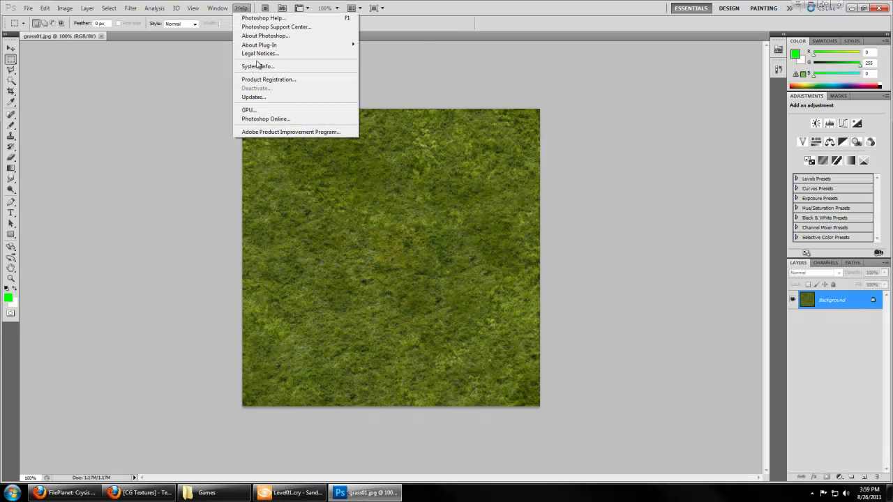
mouse_move(266, 46)
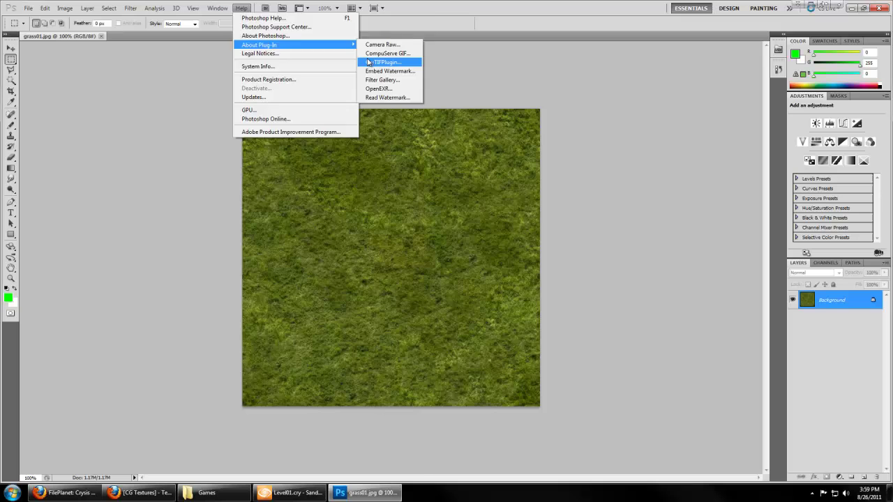
click(369, 62)
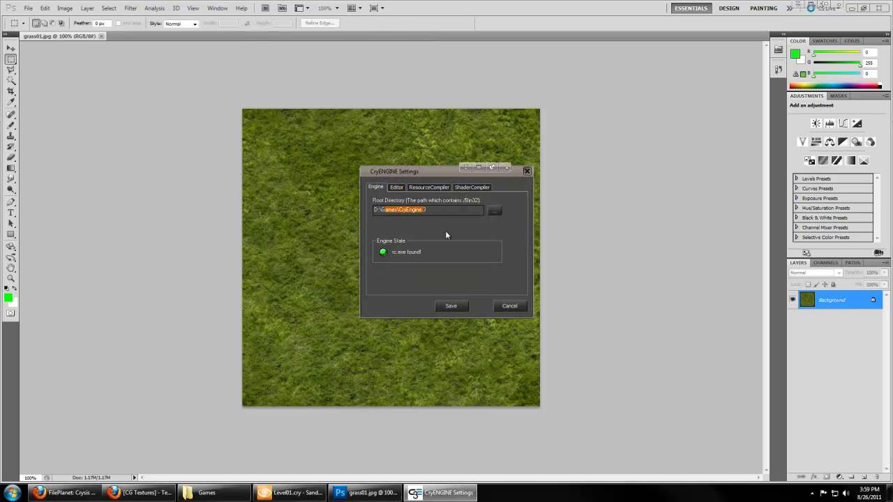
click(451, 304)
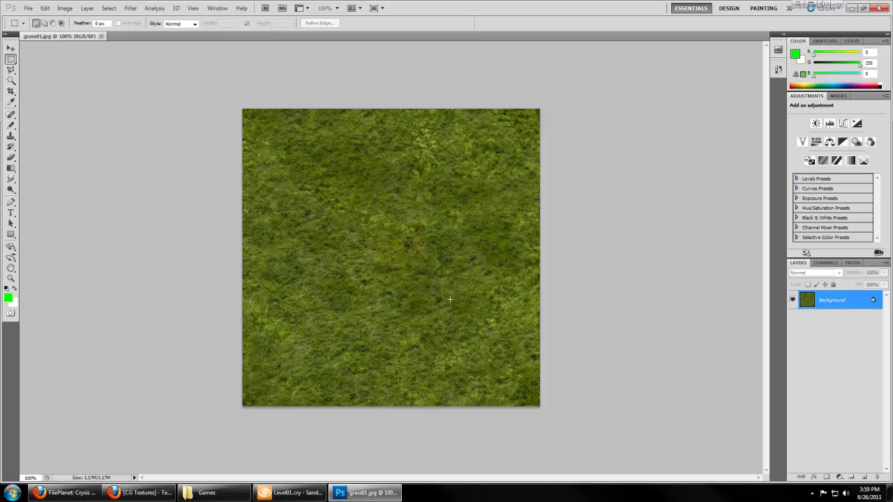
Resize the grass image to 512 by 512 pixels
click(64, 8)
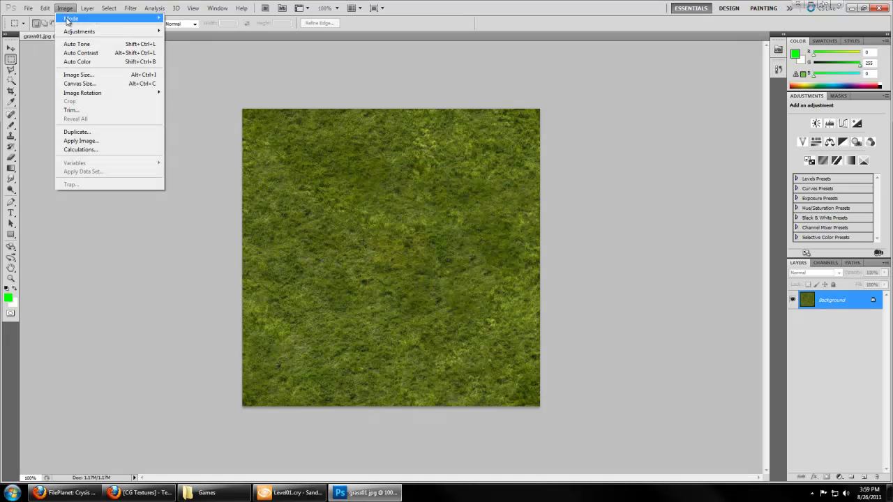
click(77, 75)
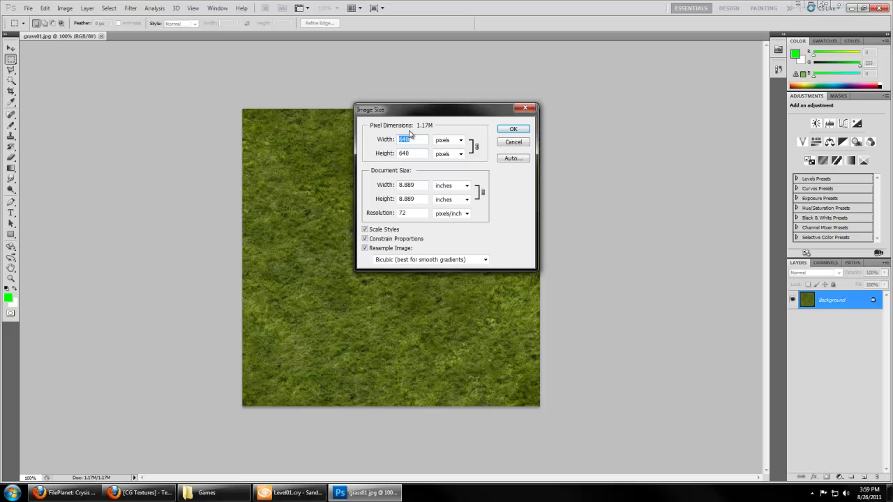
text(512)
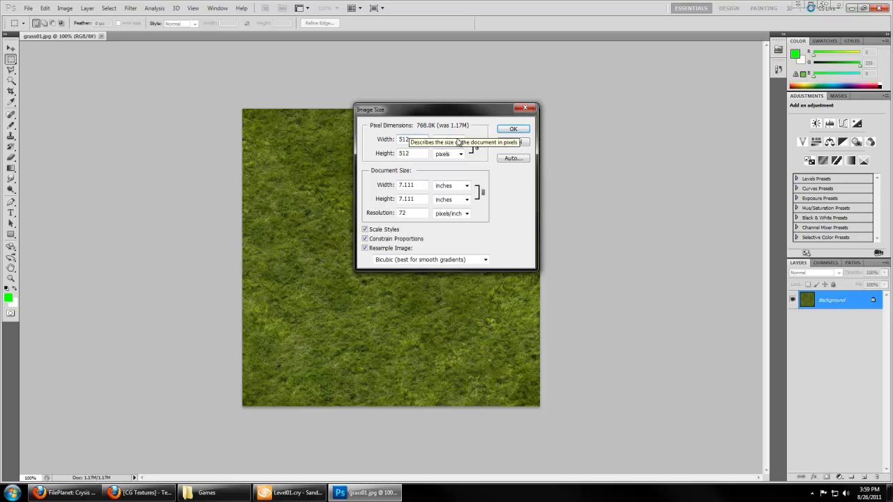
click(512, 129)
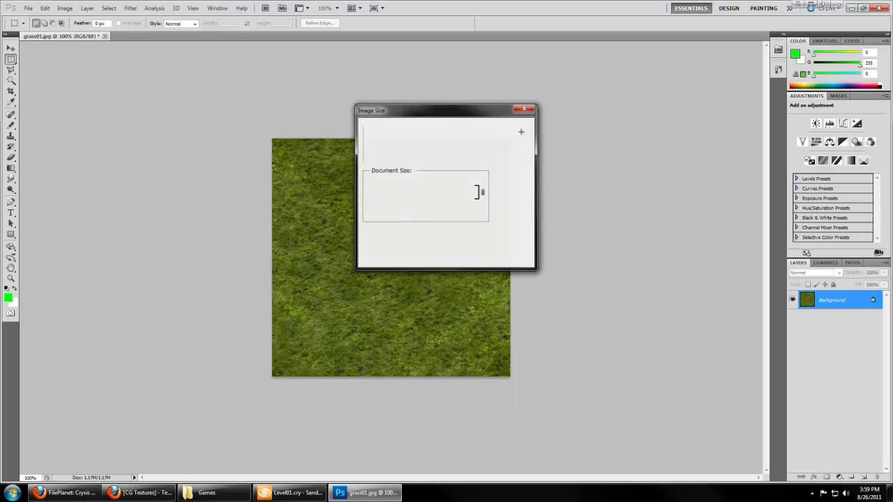
Save the grass image as grass01 on the desktop in the CryTIFPlugin format
click(29, 7)
click(46, 150)
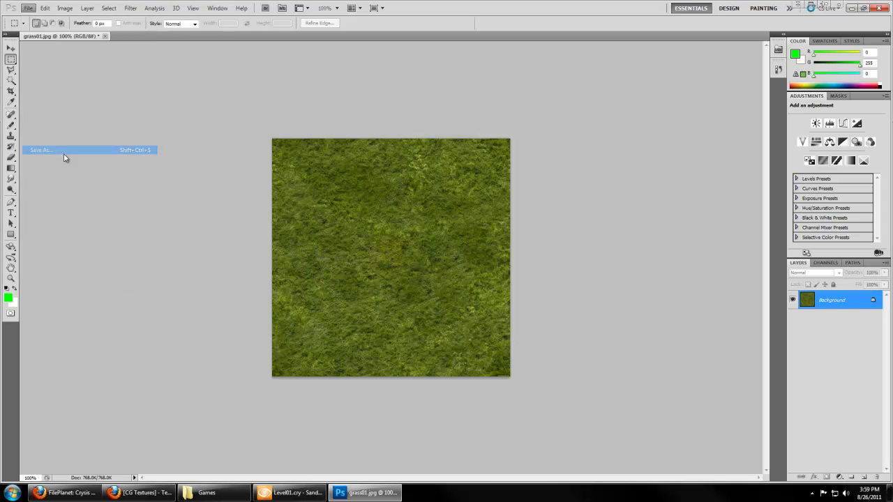
click(461, 244)
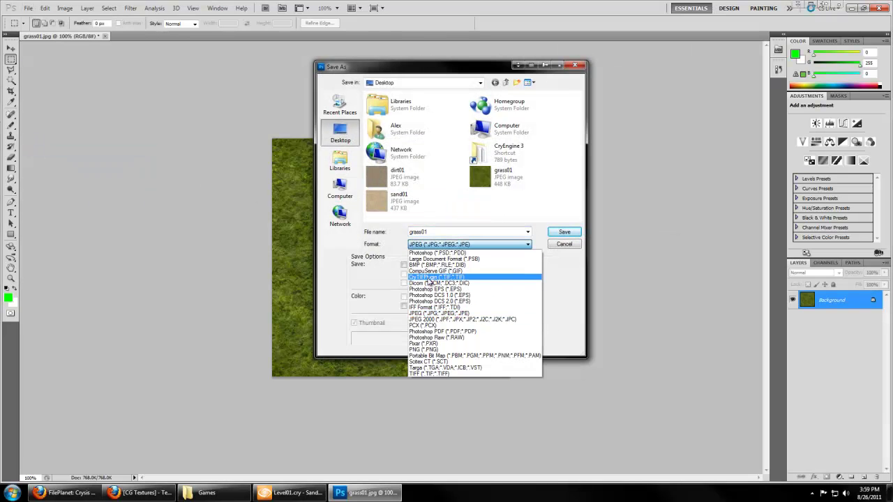
click(461, 276)
click(571, 234)
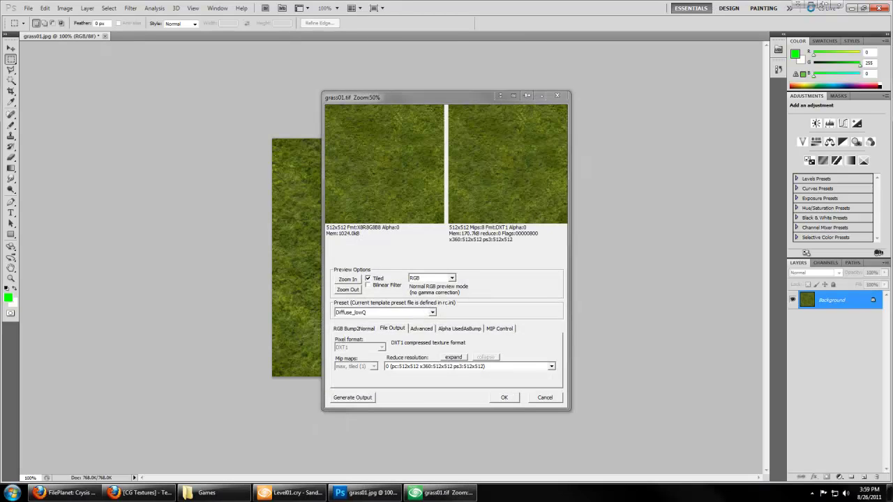
Apply the TerrainDiffuse preset to the grass01 texture and complete the CryTIF export
click(432, 312)
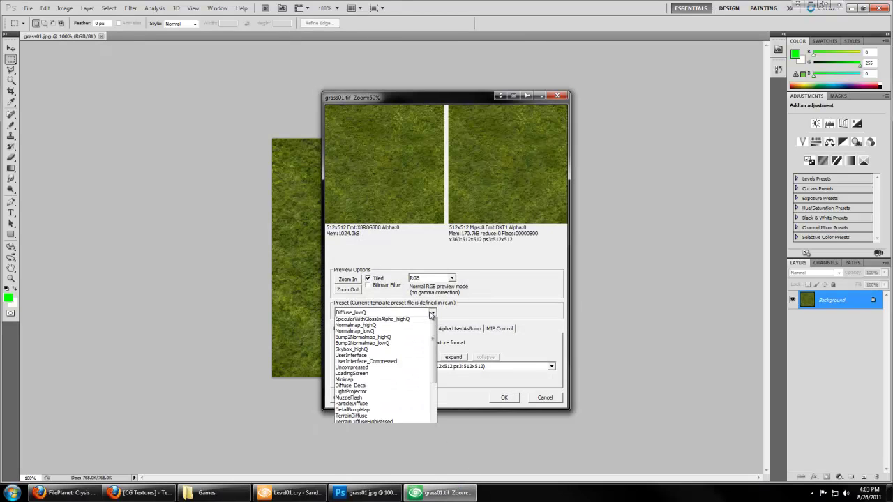
scroll(389, 378, down, 1)
scroll(388, 379, down, 2)
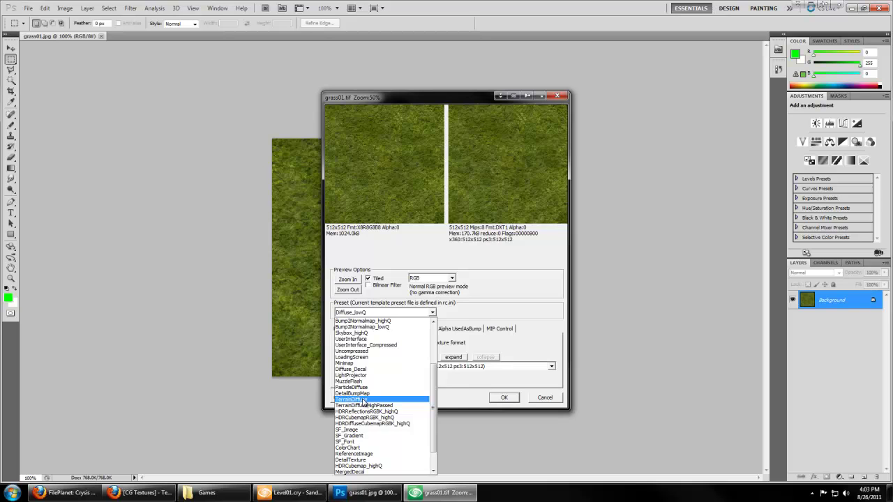
click(364, 400)
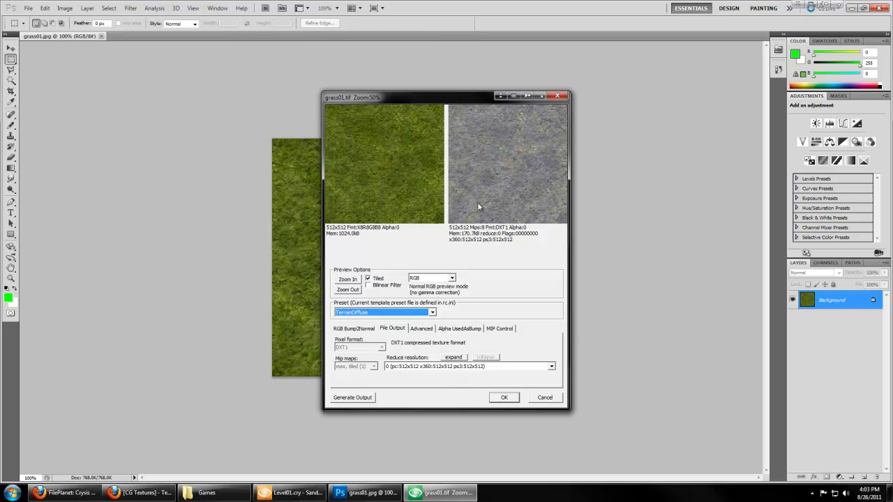
click(504, 397)
click(504, 399)
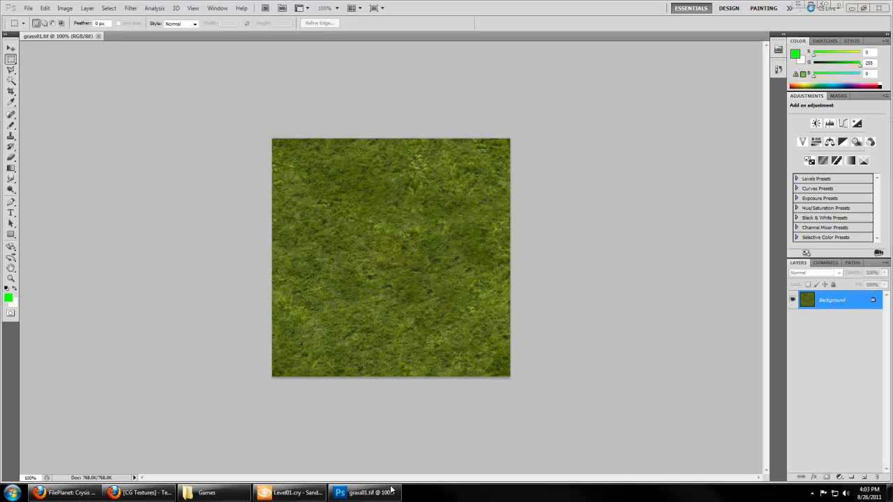
Switch to the Games window in Windows Explorer and open the Game folder inside CryEngine 3
click(392, 492)
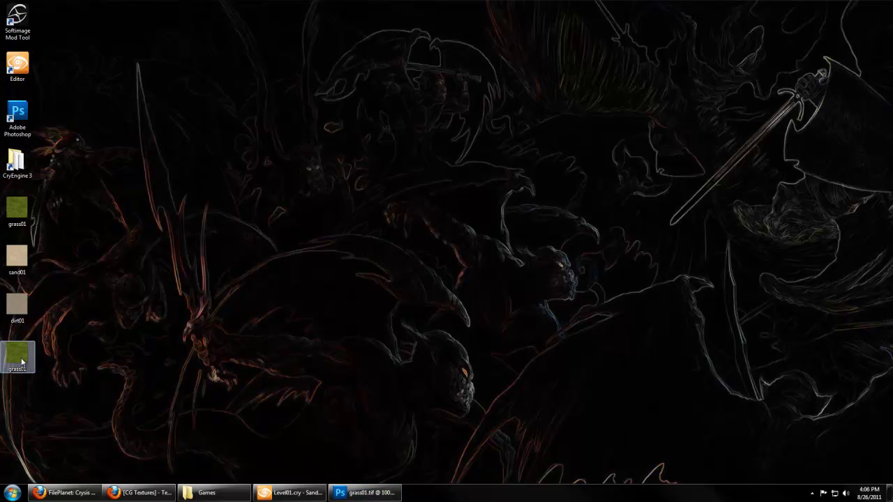
click(207, 492)
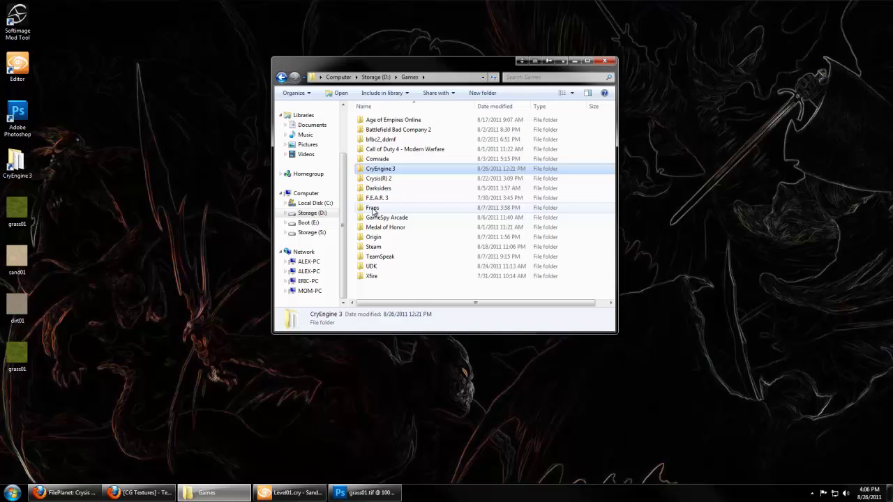
double_click(376, 169)
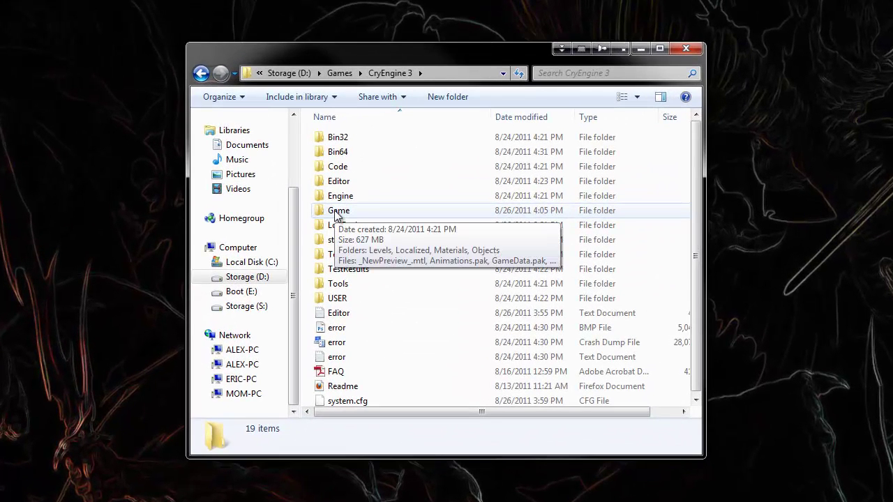
double_click(338, 210)
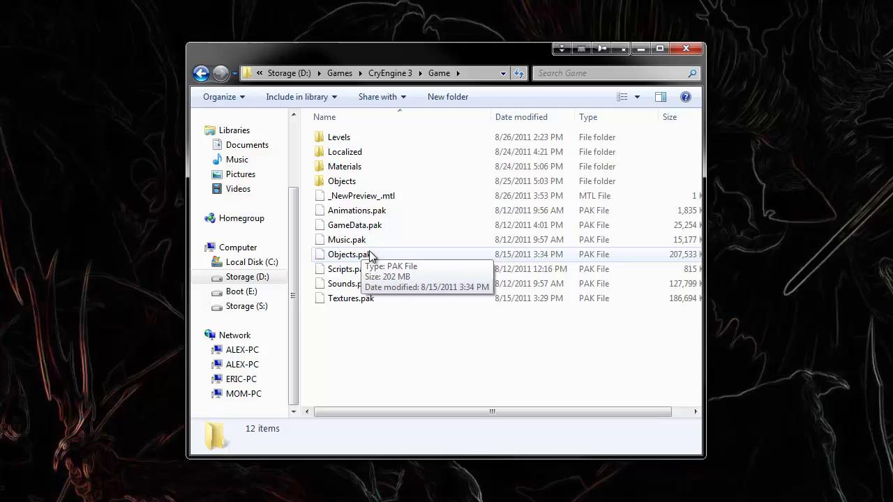
Create a folder named Textures in the Game folder
click(448, 97)
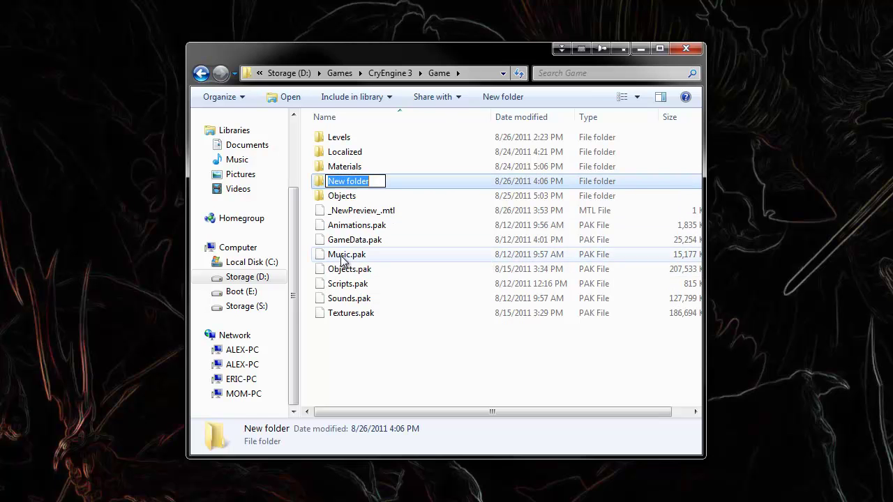
text(Textures)
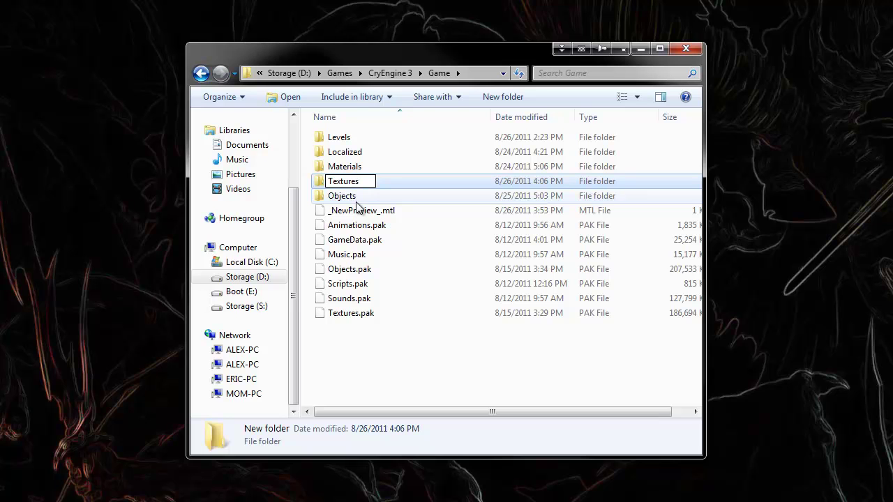
key(Return)
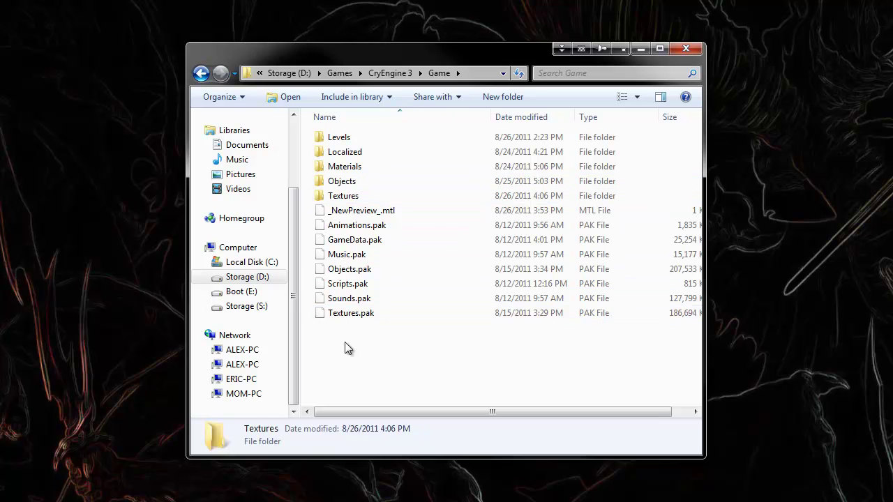
click(345, 342)
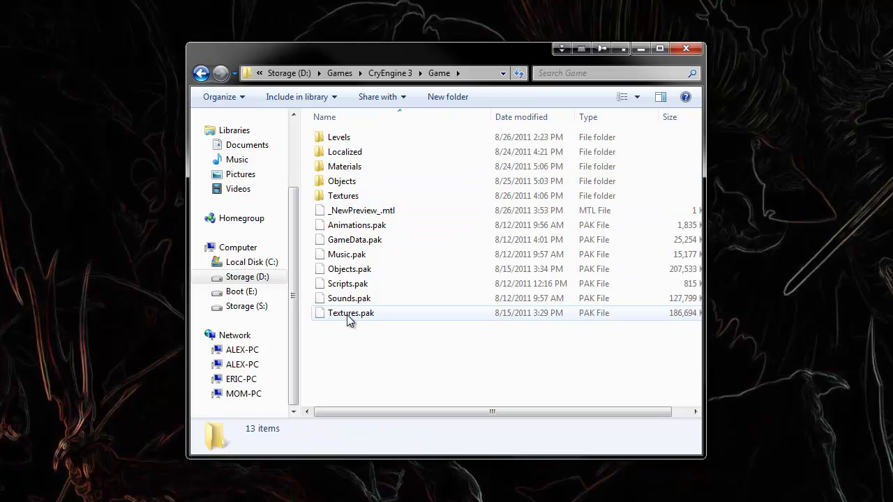
Create a folder named custom inside the Textures folder
double_click(345, 197)
click(438, 98)
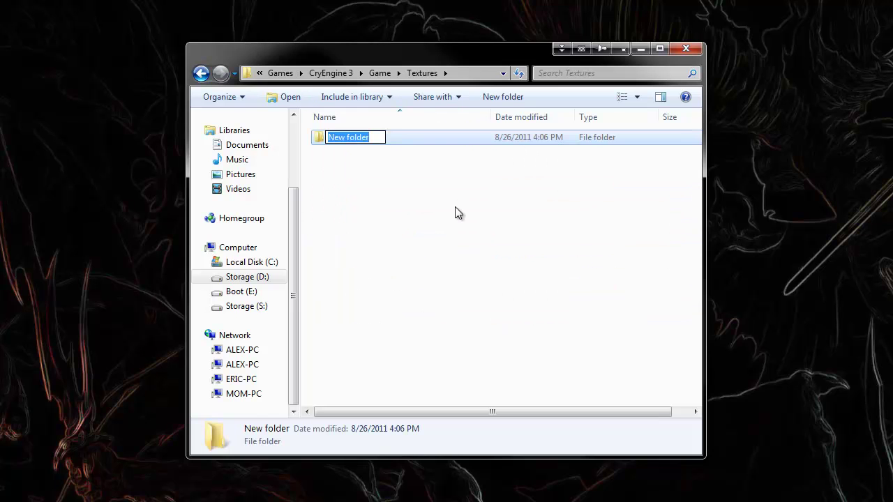
text(custom)
key(Return)
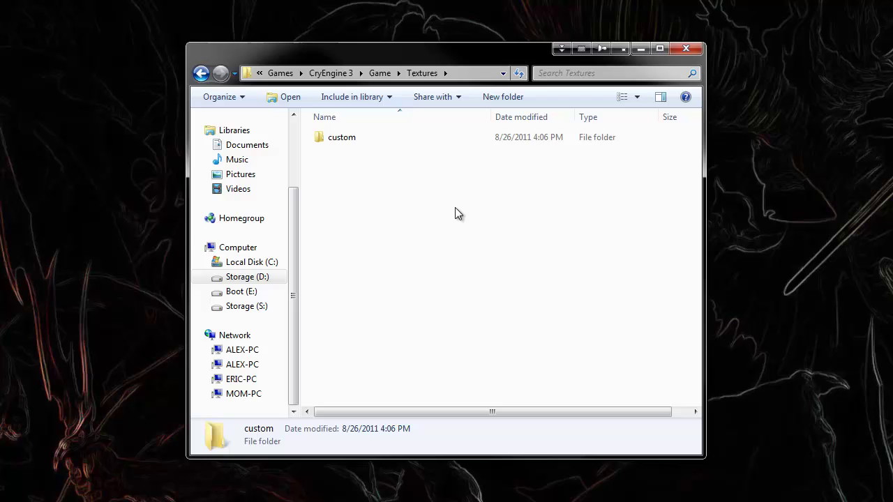
click(455, 208)
Rename the custom folder as grass01
right_click(384, 137)
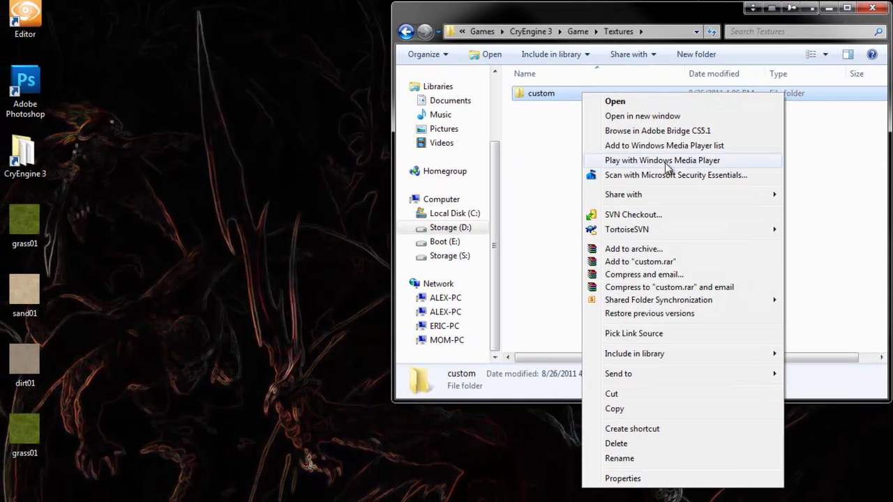
click(575, 471)
text(gras)
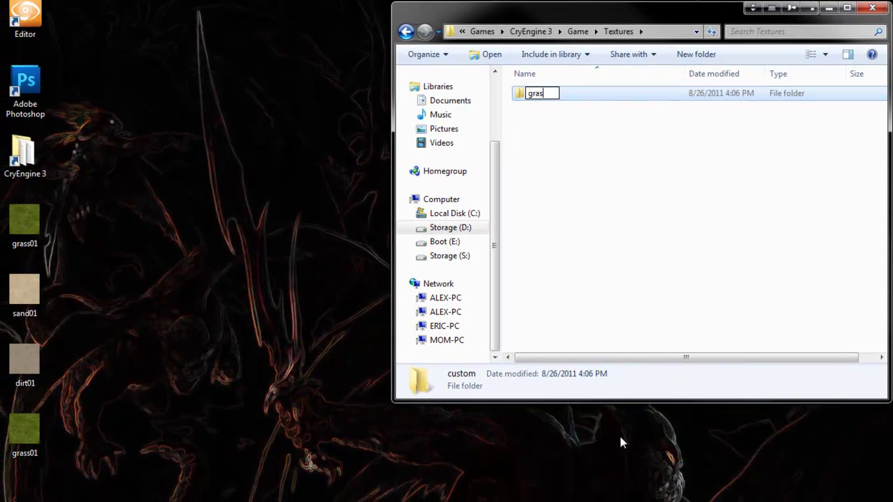
text(s01)
click(618, 215)
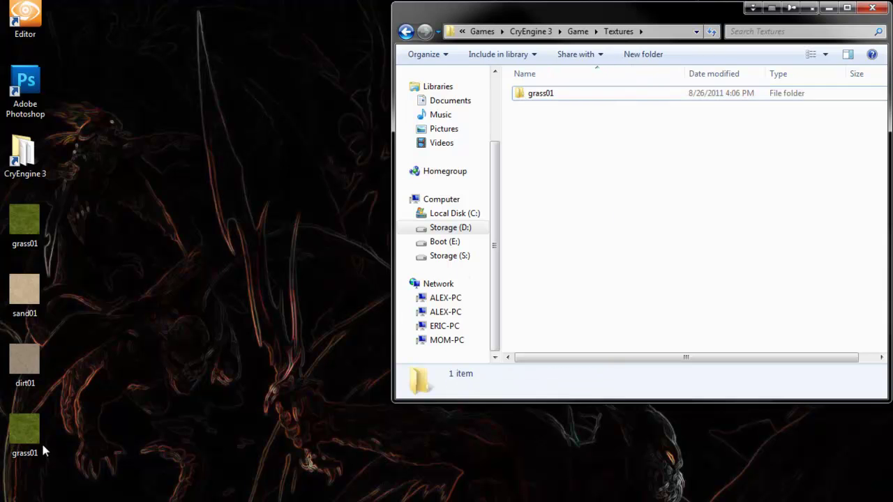
Copy the exported grass01 TIF from the desktop into the grass01 folder
double_click(525, 102)
drag(12, 436, 605, 239)
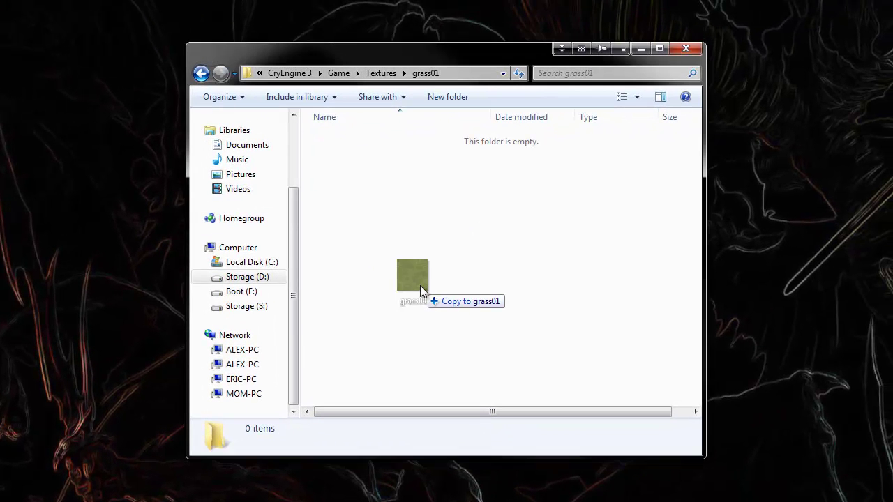
drag(420, 285, 419, 289)
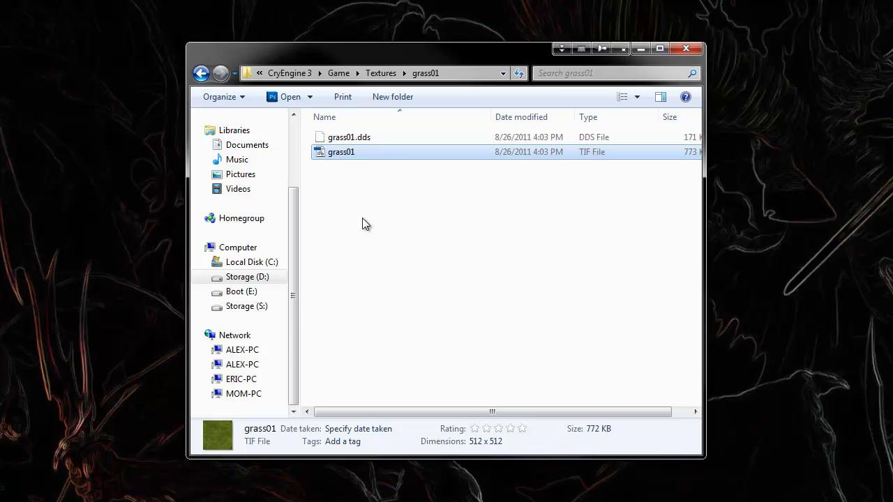
Switch to the CryEngine Sandbox editor and add a terrain texture layer named Grass01
drag(363, 260, 451, 377)
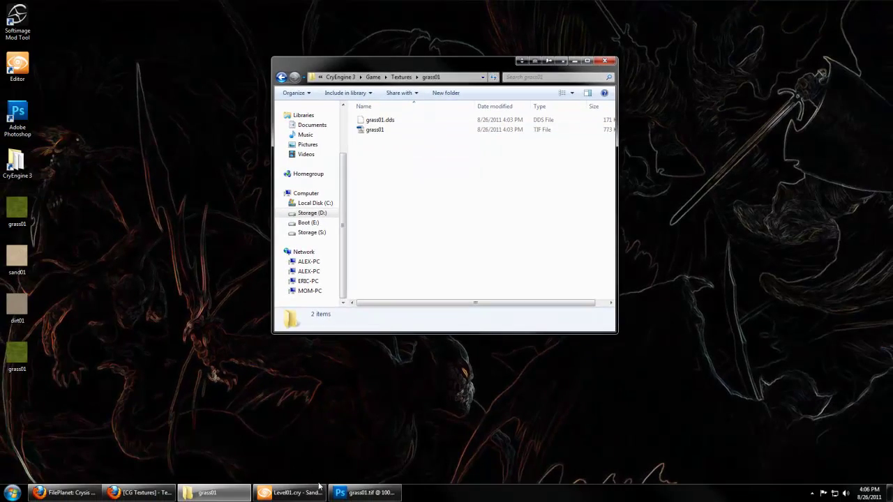
click(319, 488)
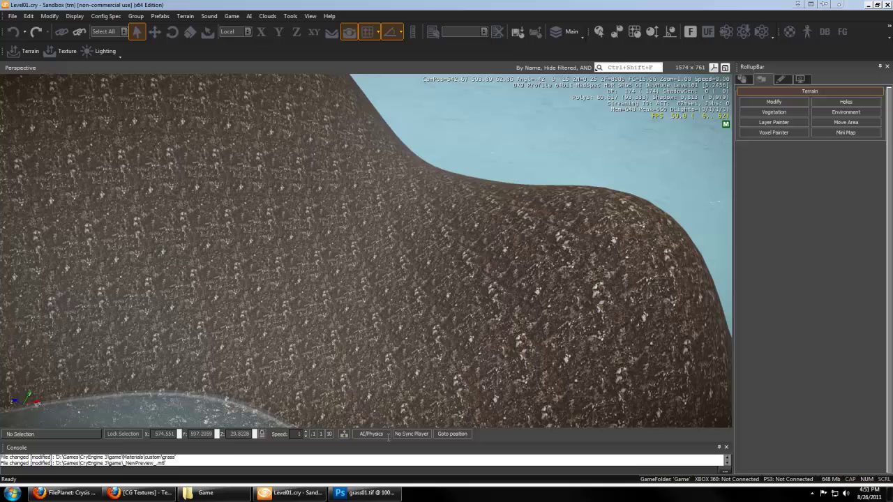
click(56, 53)
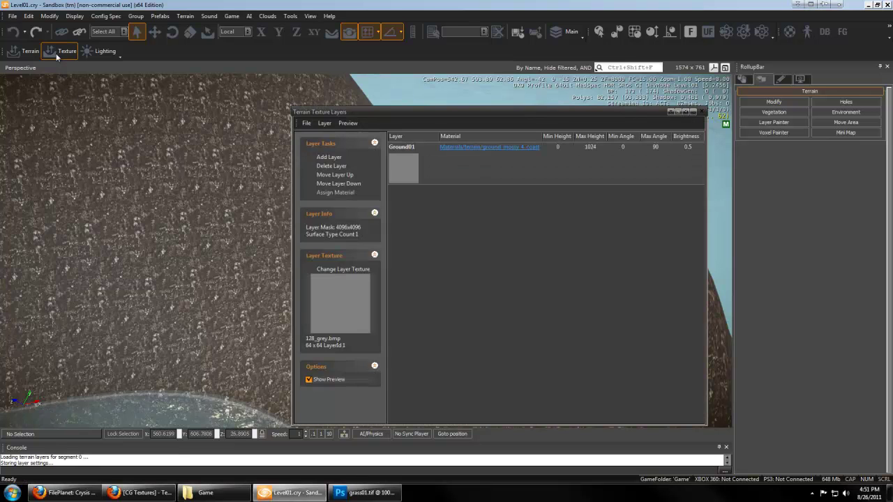
click(323, 158)
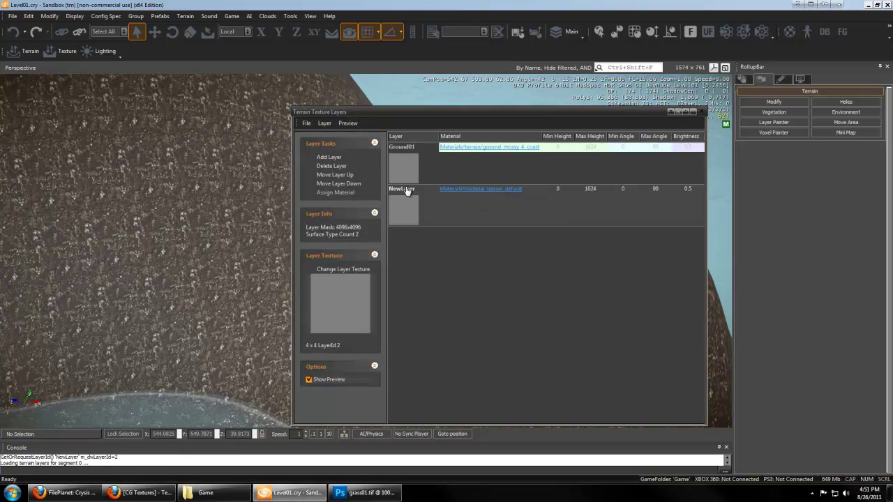
click(408, 191)
drag(414, 189, 333, 186)
text(Grass01)
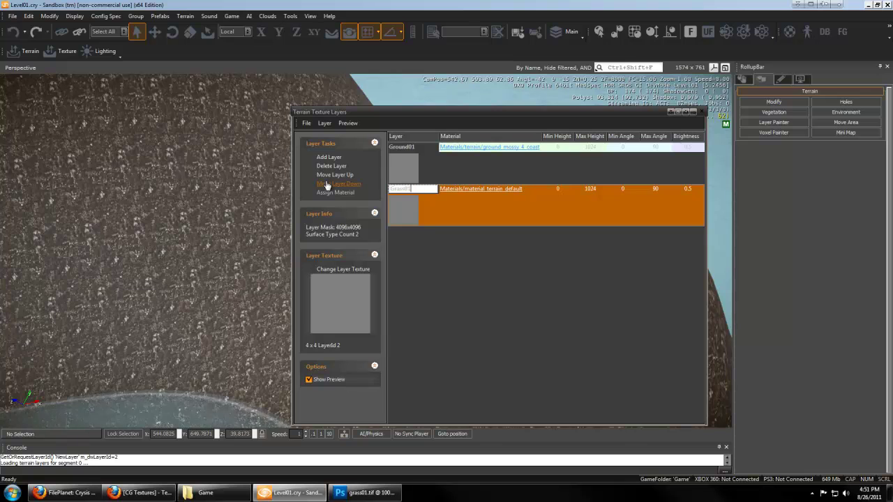
Assign 128_grey.bmp from the textures/terrain folder as the Grass01 layer's texture and close the terrain texture layers
click(345, 272)
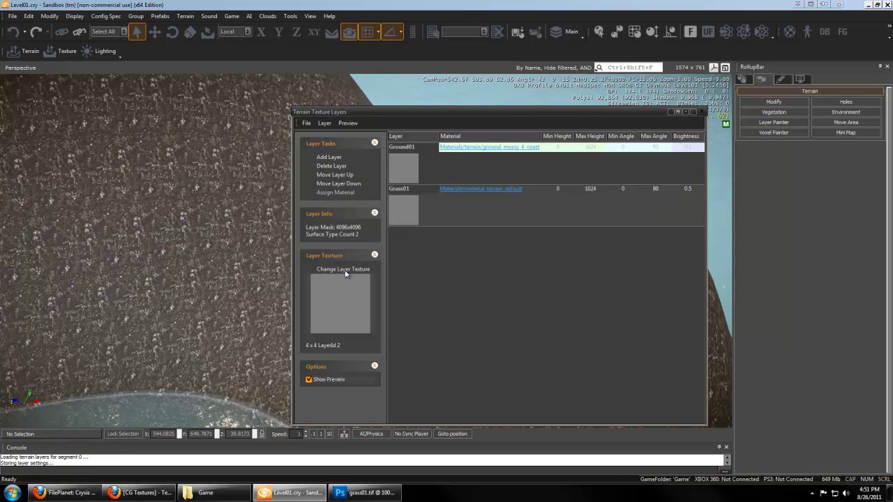
click(725, 133)
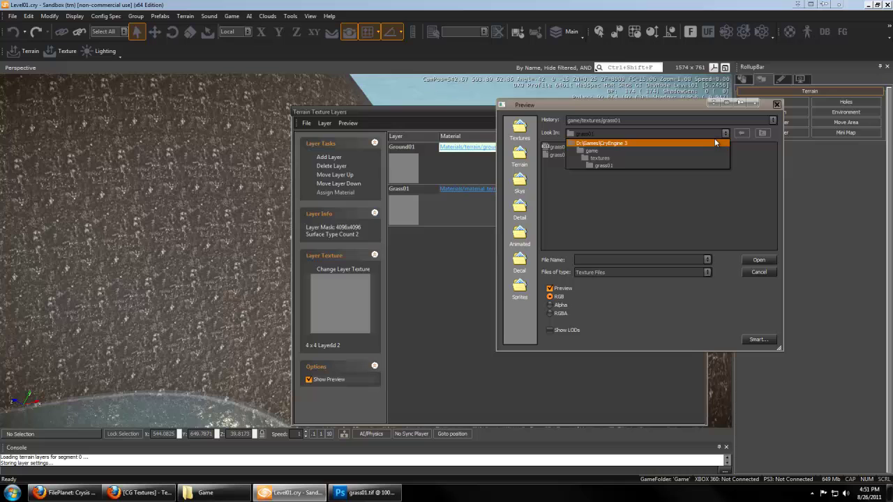
click(597, 159)
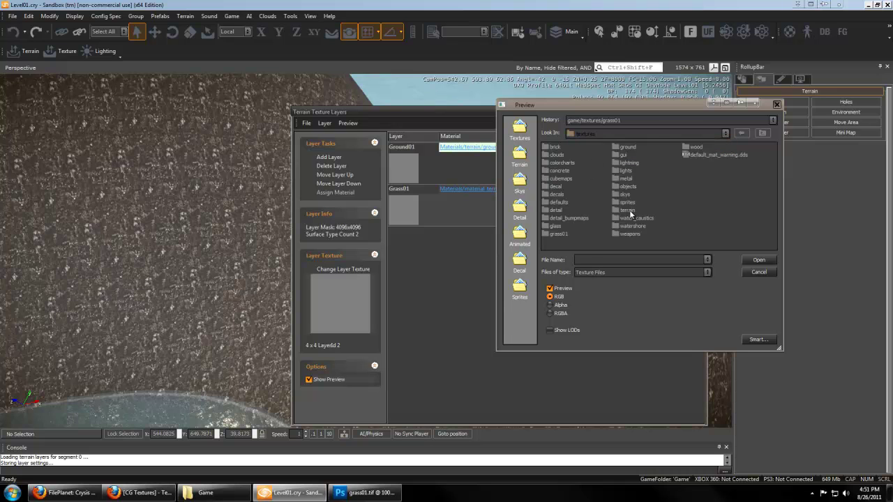
double_click(627, 211)
click(566, 179)
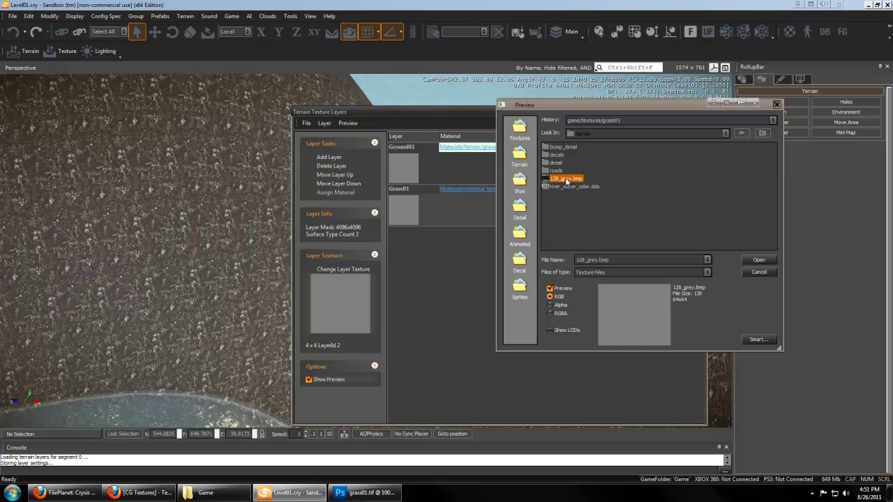
double_click(561, 180)
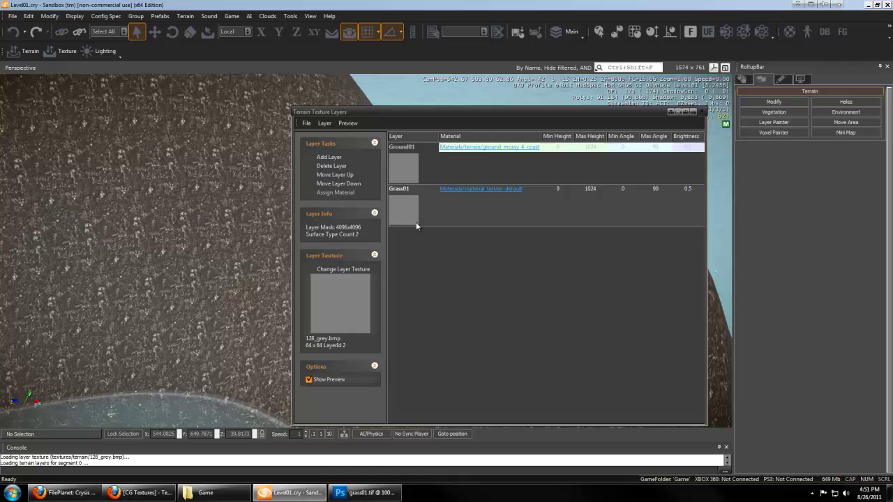
click(701, 112)
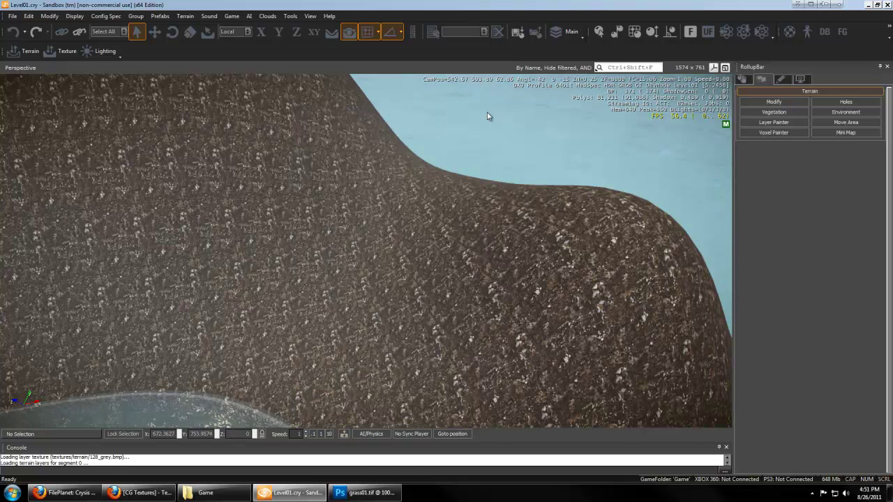
Start a new material in the Material Editor and create a folder named Materials in CryEngine 3's Game folder for it
key(m)
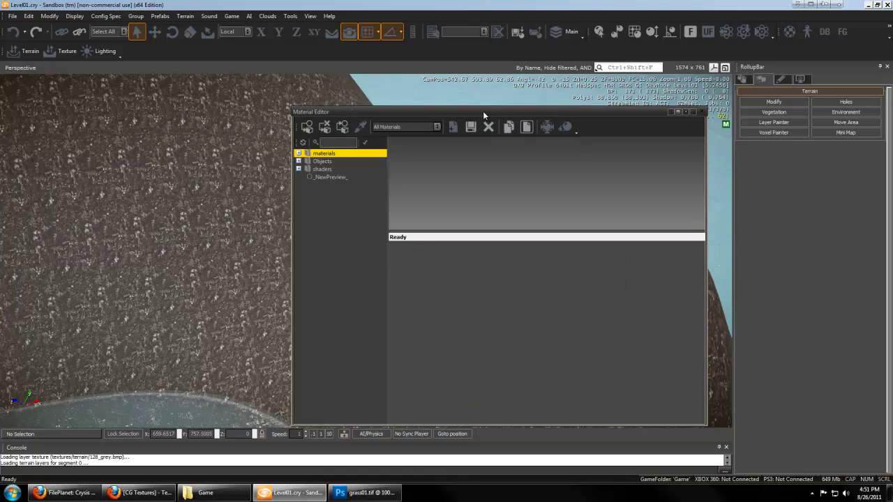
click(299, 153)
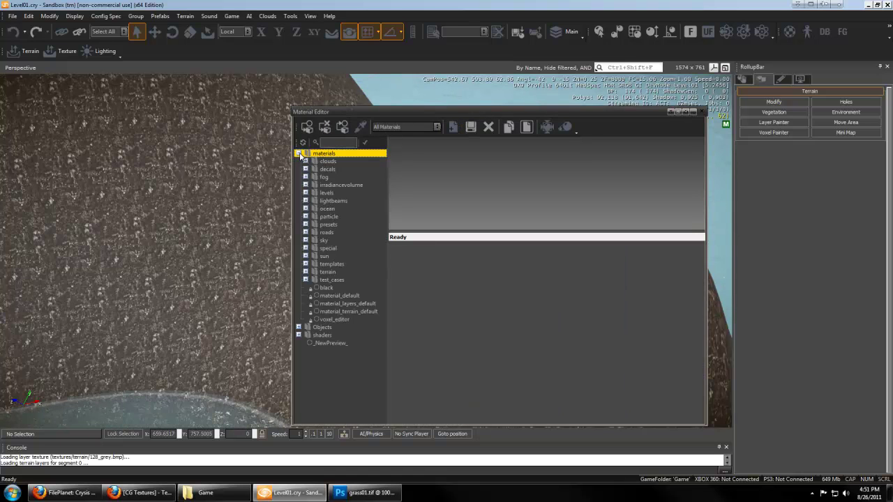
click(454, 127)
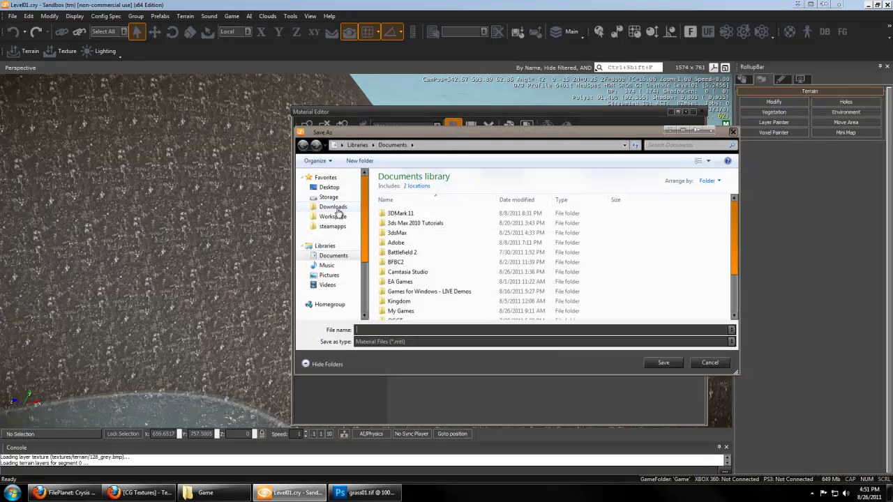
click(328, 197)
click(393, 216)
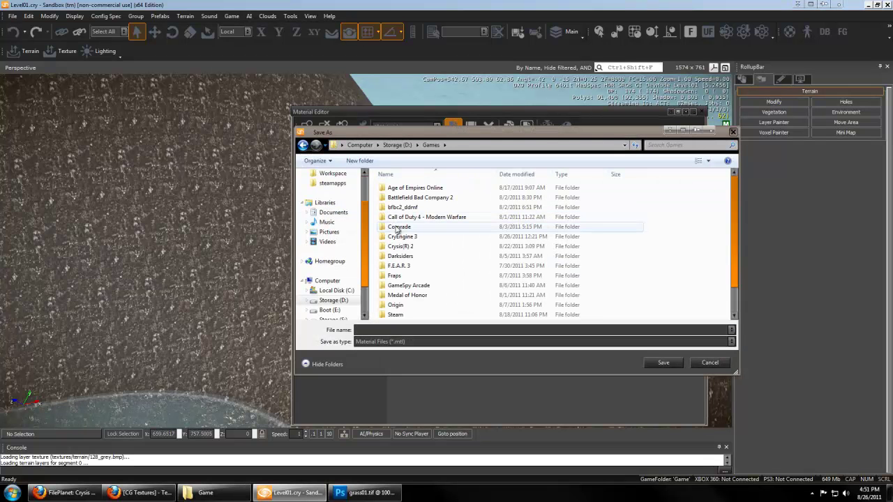
double_click(395, 233)
double_click(395, 237)
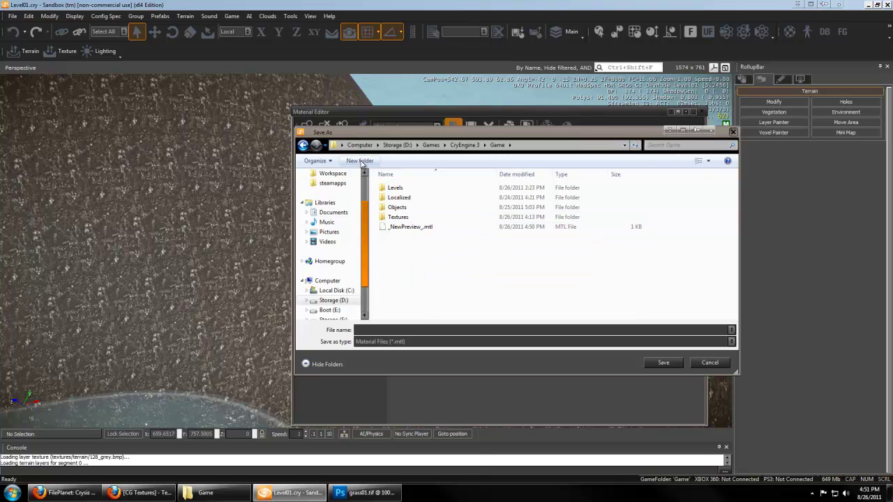
key(ctrl+shift+n)
text(Materials)
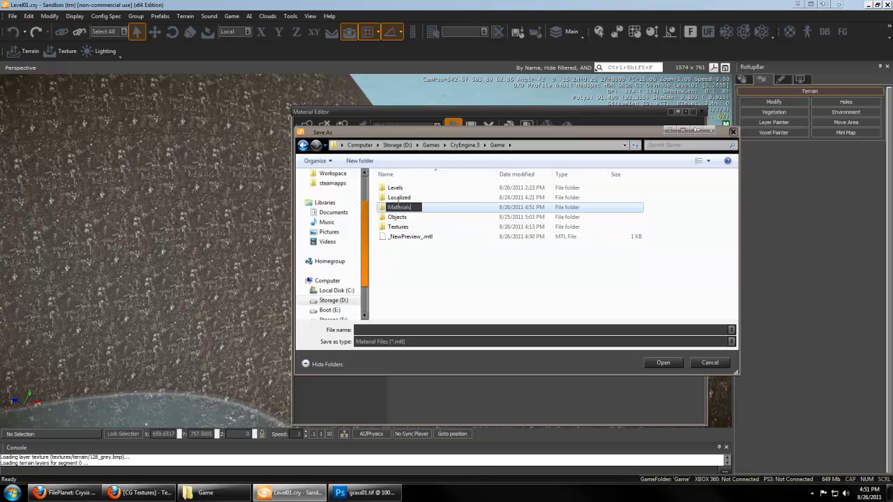
click(381, 209)
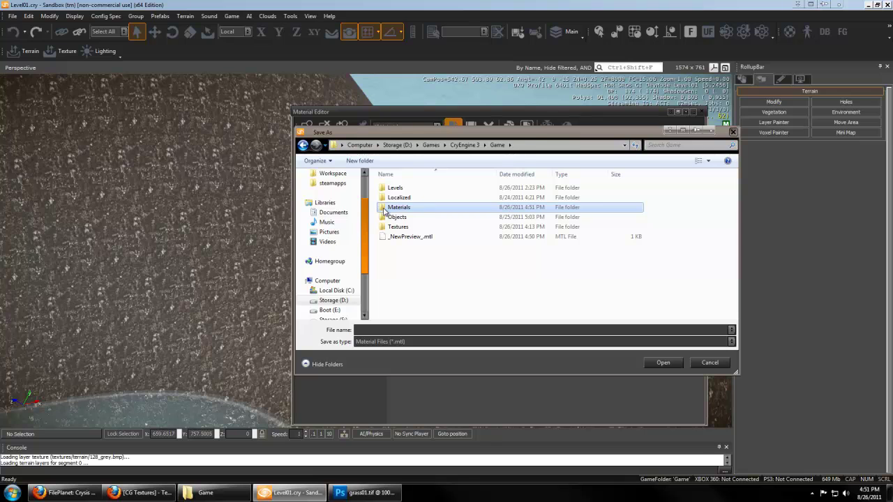
Create a folder named grass inside the Materials folder and save the new material in it as grass01
double_click(384, 208)
click(360, 161)
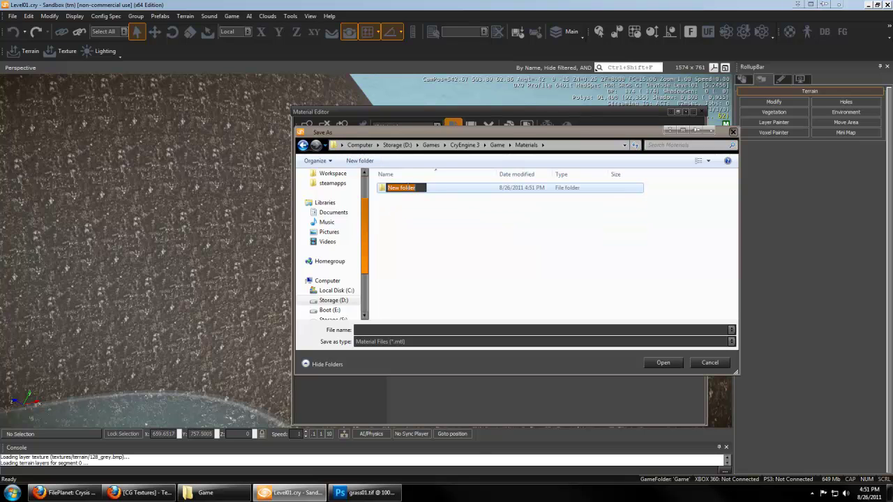
text(grass)
key(Return)
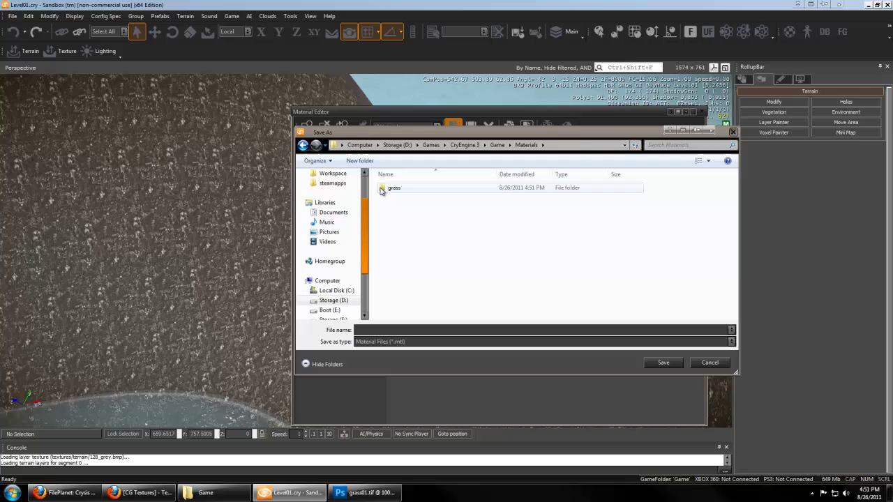
key(Return)
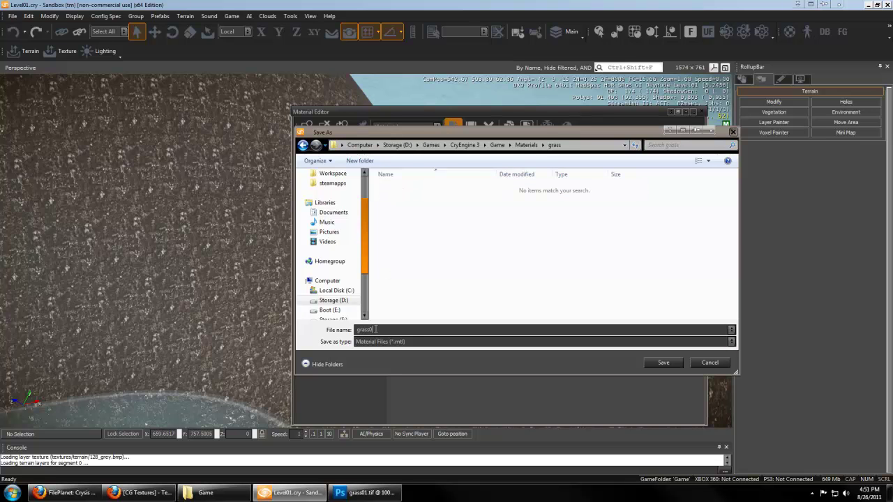
click(661, 364)
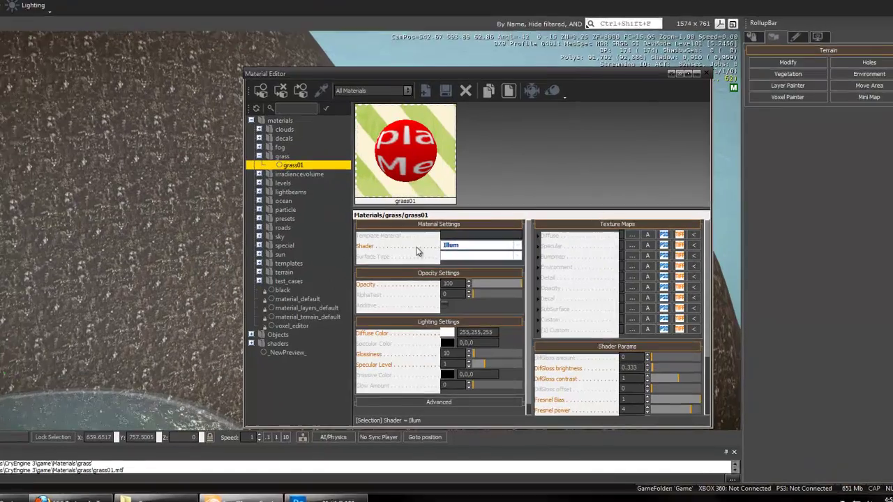
Set the grass01 material's shader to Terrain.Layer and its surface type to soil
click(526, 269)
click(488, 216)
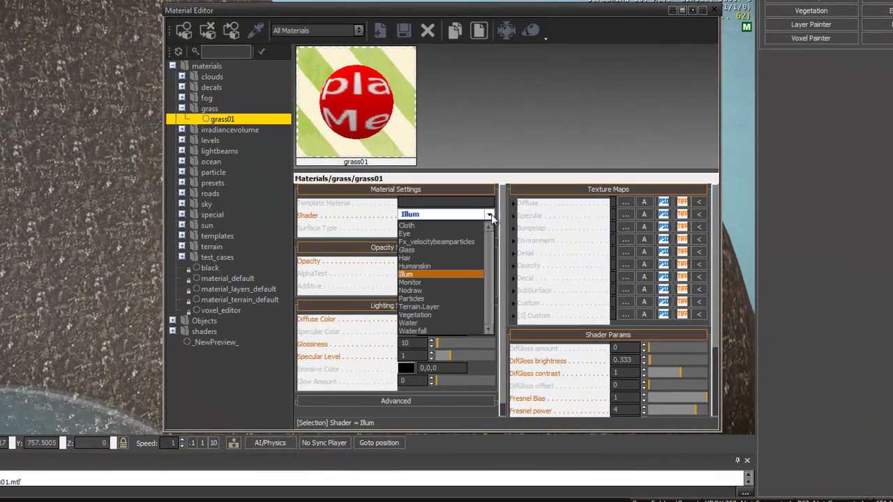
click(423, 307)
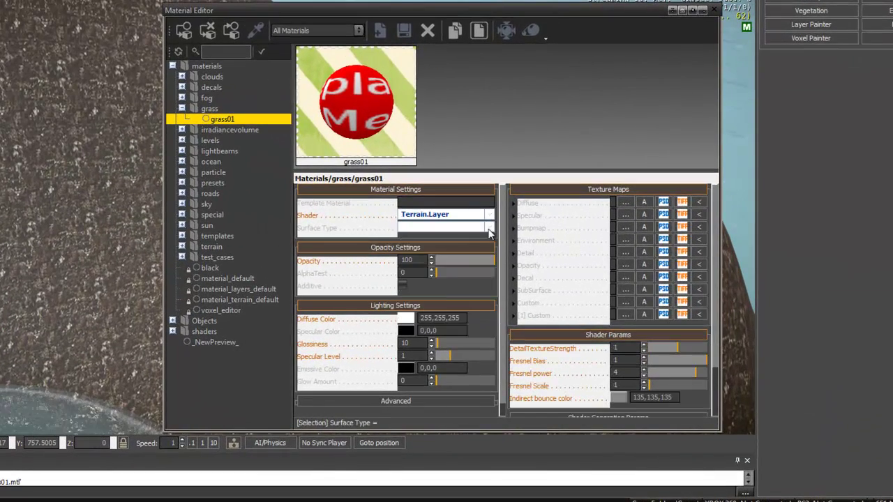
click(489, 227)
scroll(446, 419, down, 1)
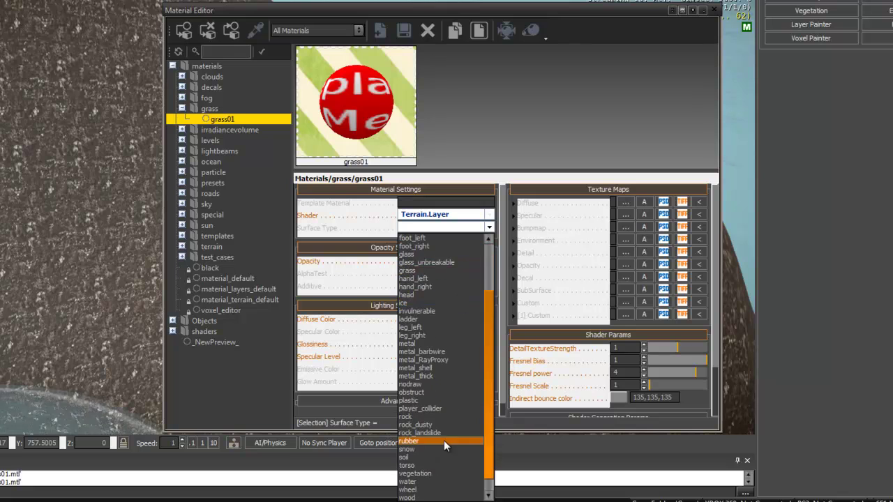
click(409, 458)
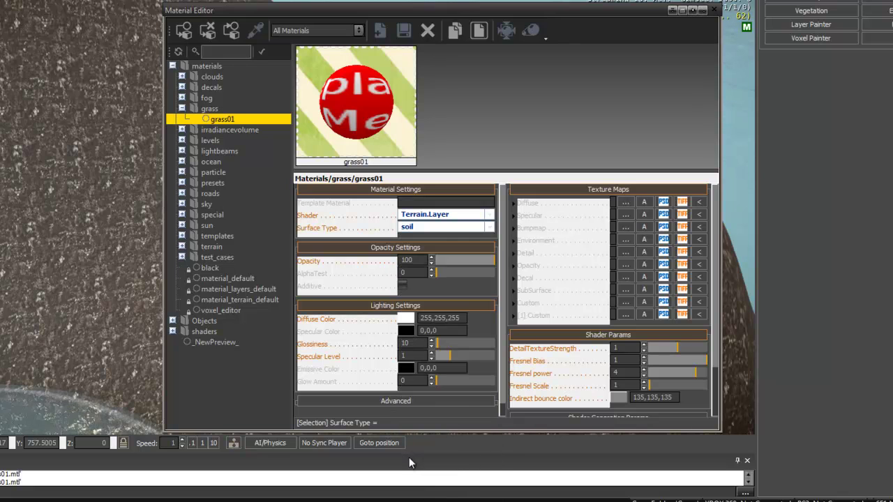
Assign grass01.dds from the textures/grass01 folder as the material's diffuse map and close the Material Editor
click(624, 203)
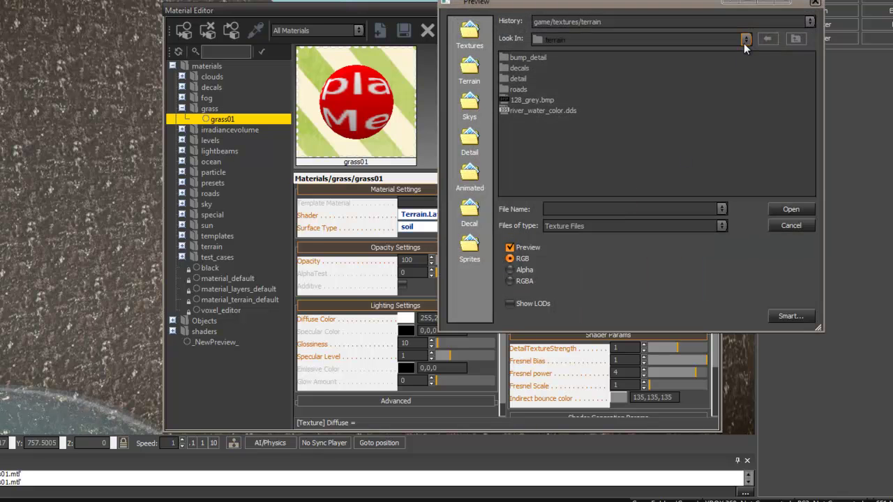
click(745, 40)
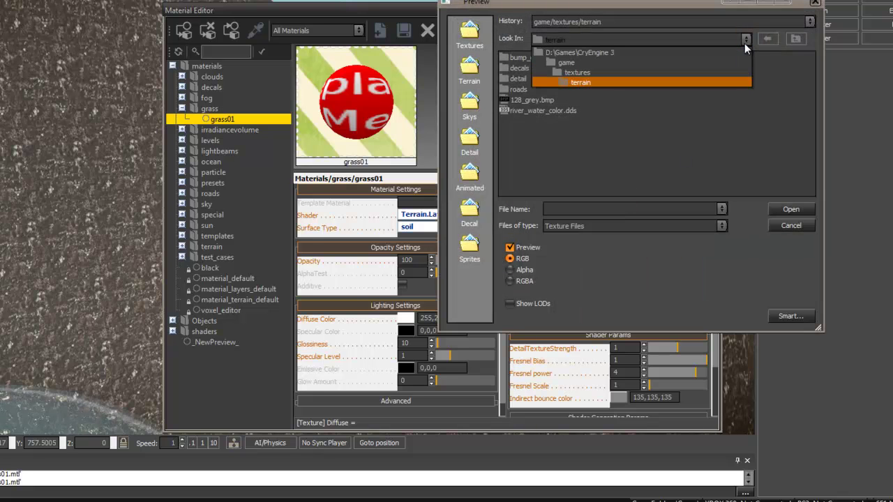
click(576, 74)
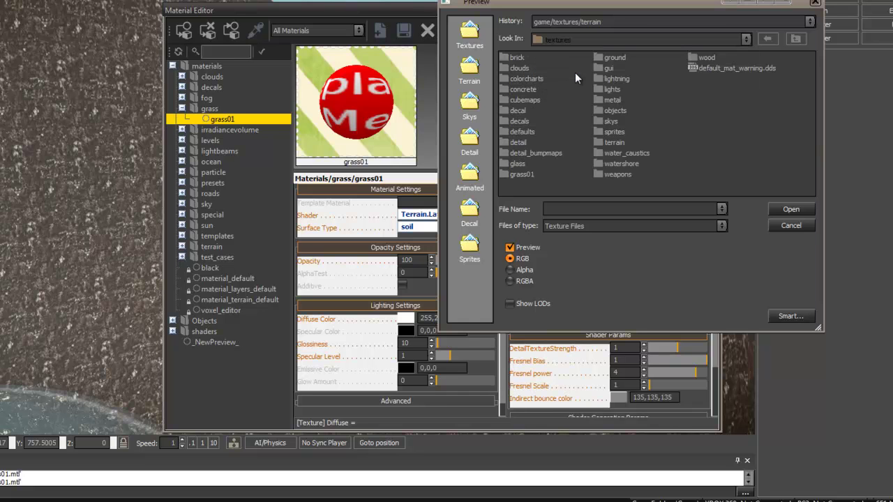
double_click(516, 174)
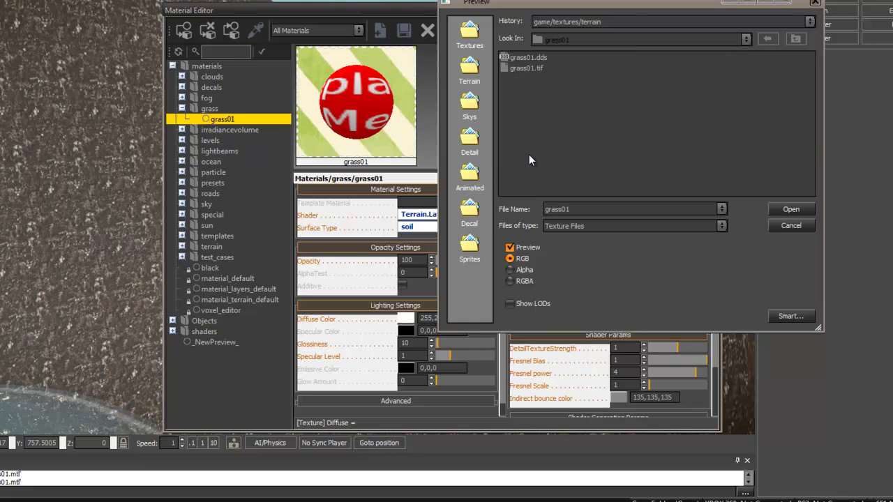
click(543, 59)
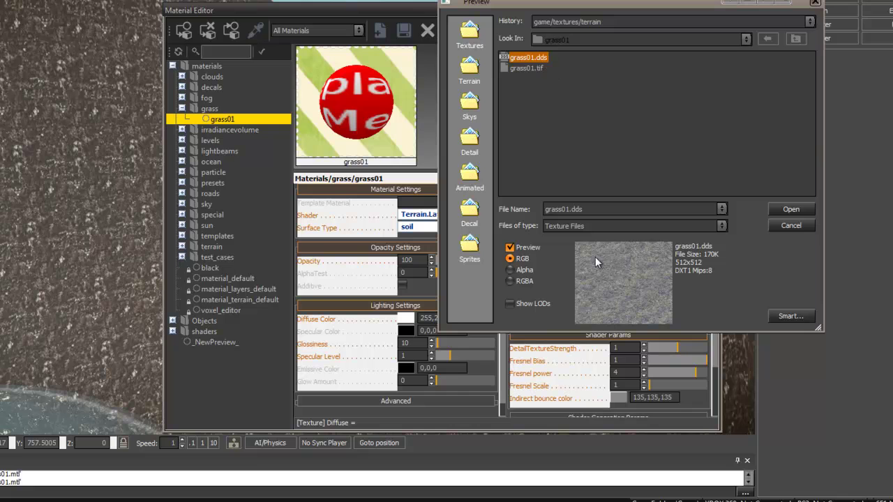
click(525, 69)
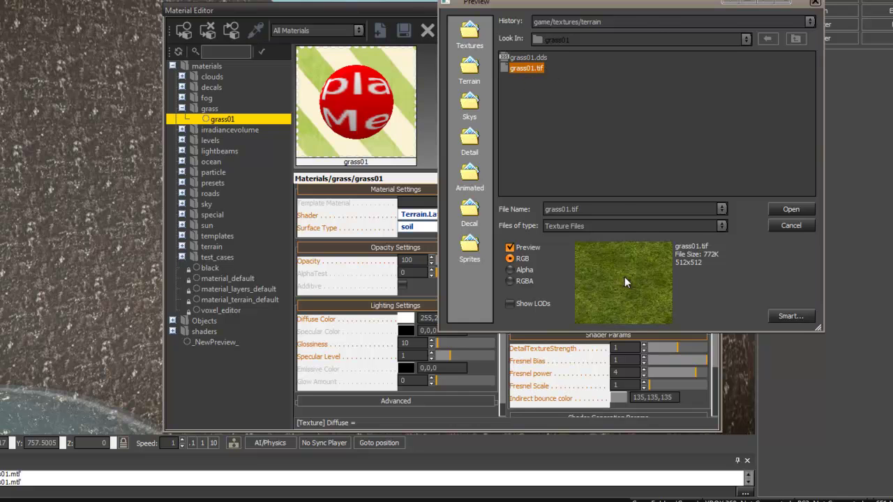
click(543, 60)
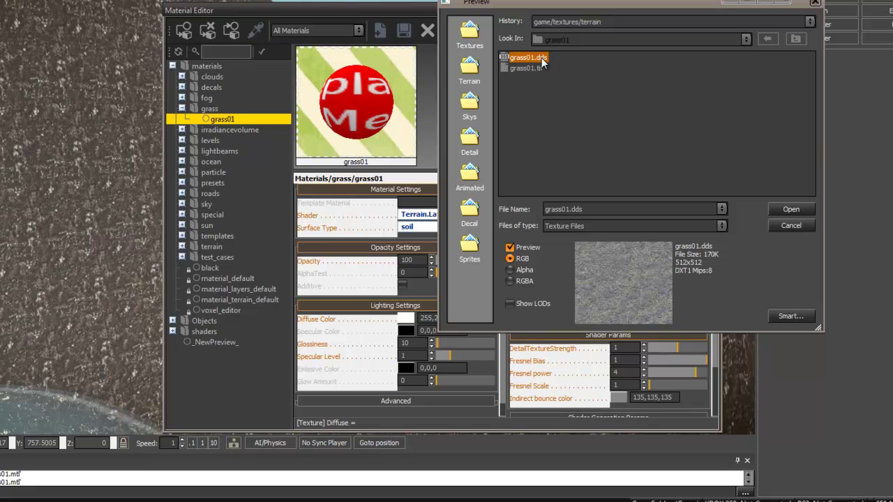
double_click(541, 57)
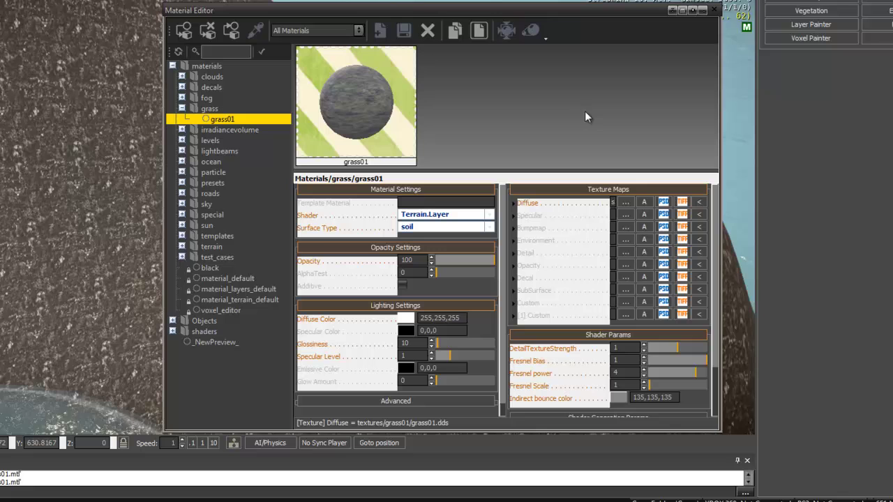
click(712, 10)
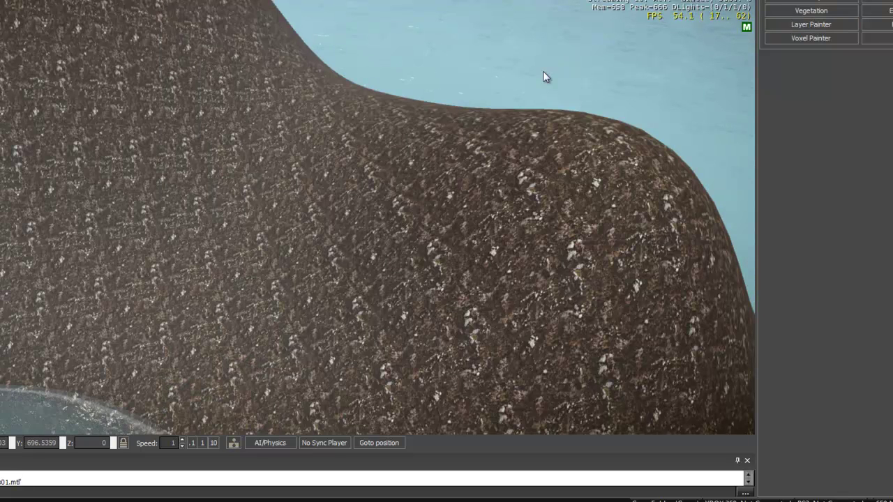
Select the grass01 material in the Material Editor and assign it to the Grass01 terrain texture layer
key(m)
click(173, 66)
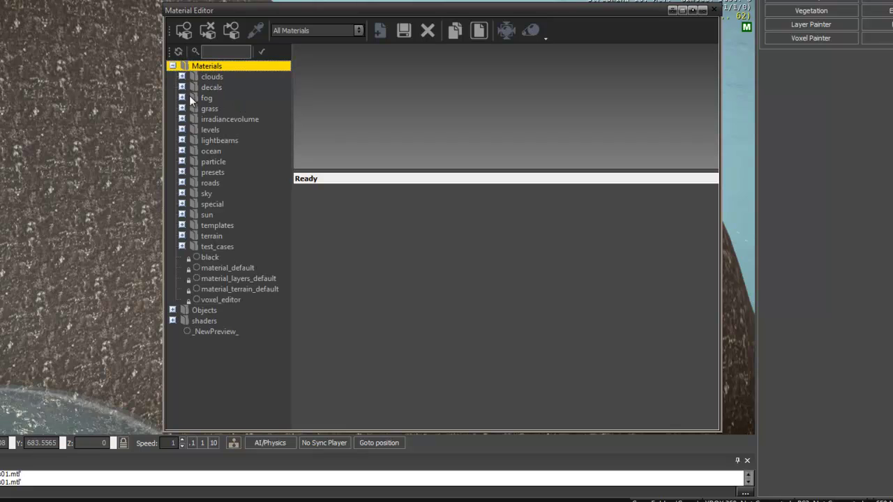
double_click(191, 108)
click(216, 120)
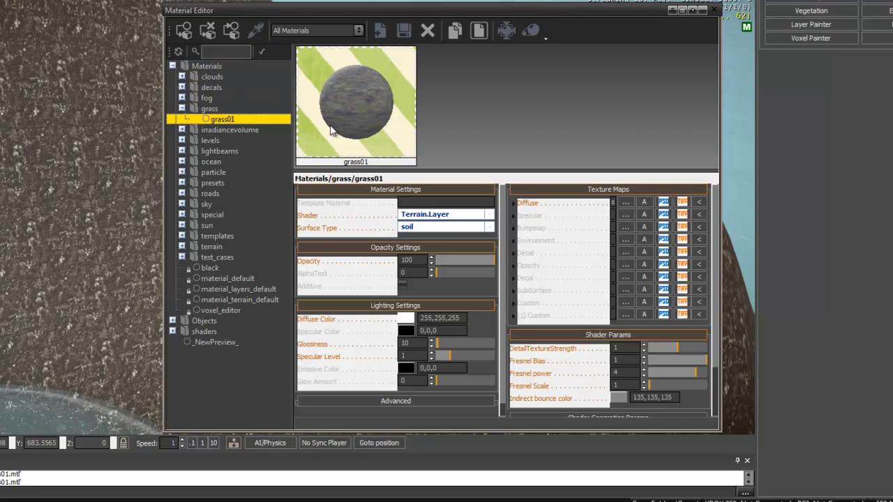
click(714, 10)
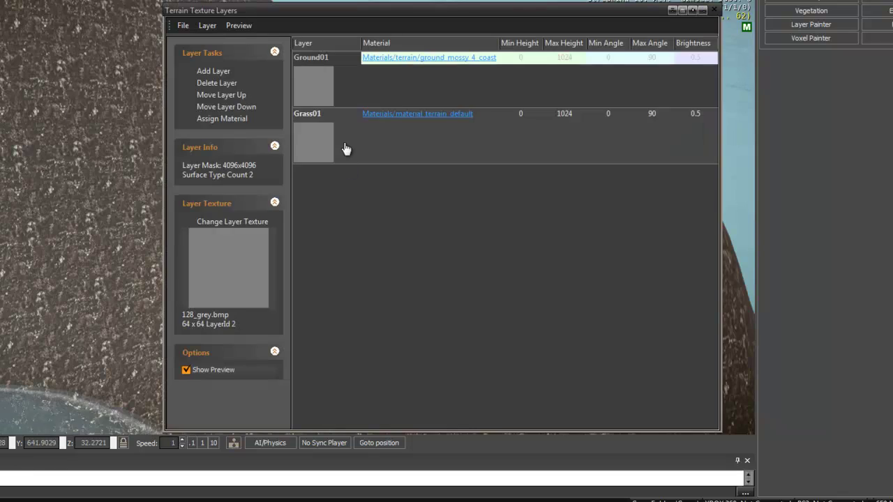
click(294, 116)
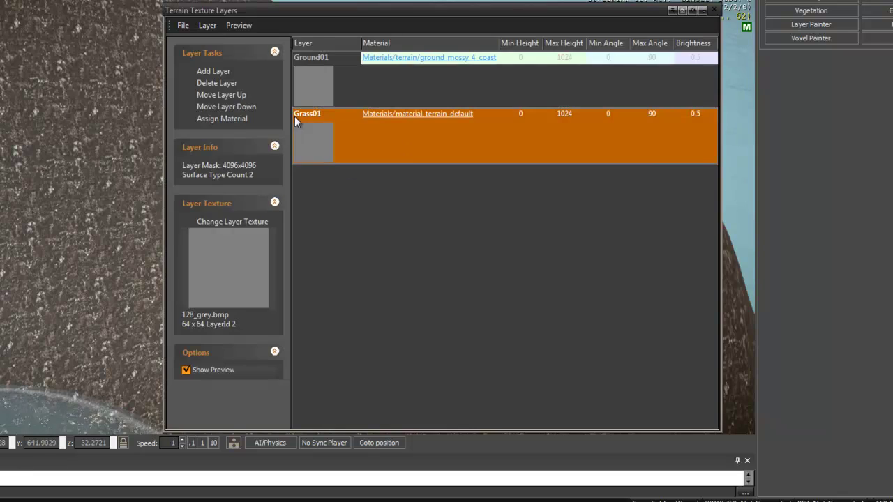
click(225, 119)
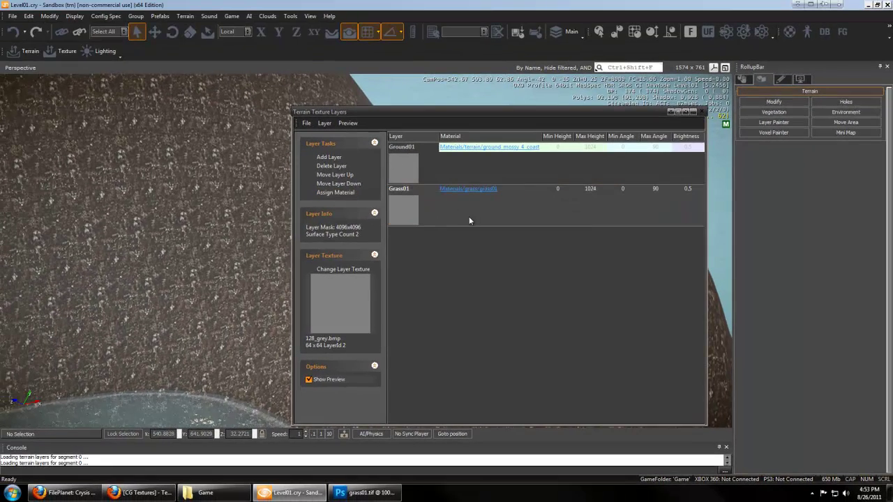
click(701, 112)
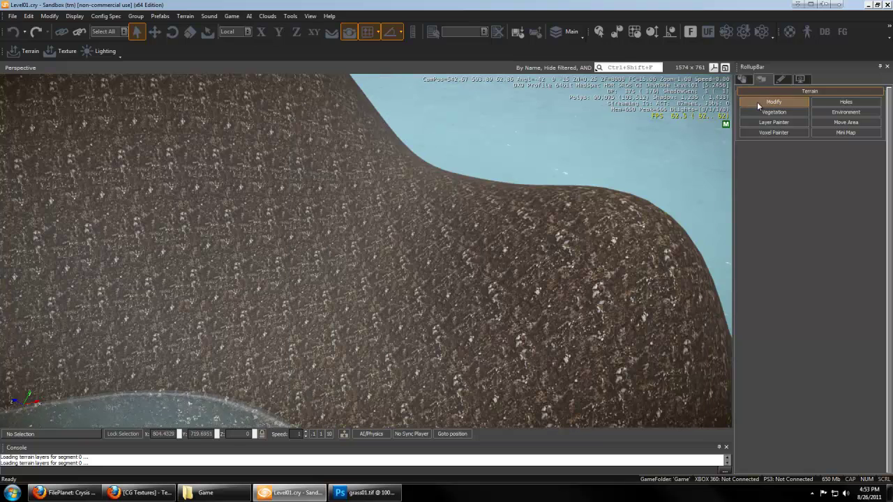
Choose the Grass01 layer in the Layer Painter and reduce the brush radius to about 5.25
click(756, 102)
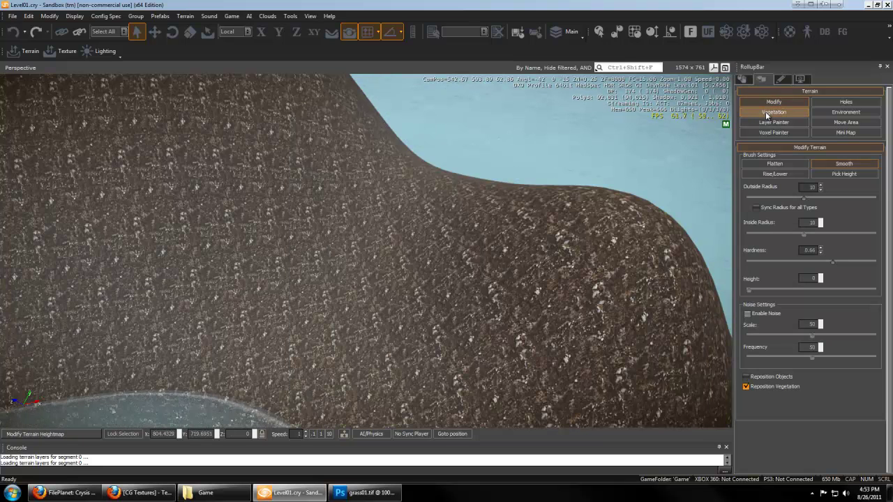
click(771, 122)
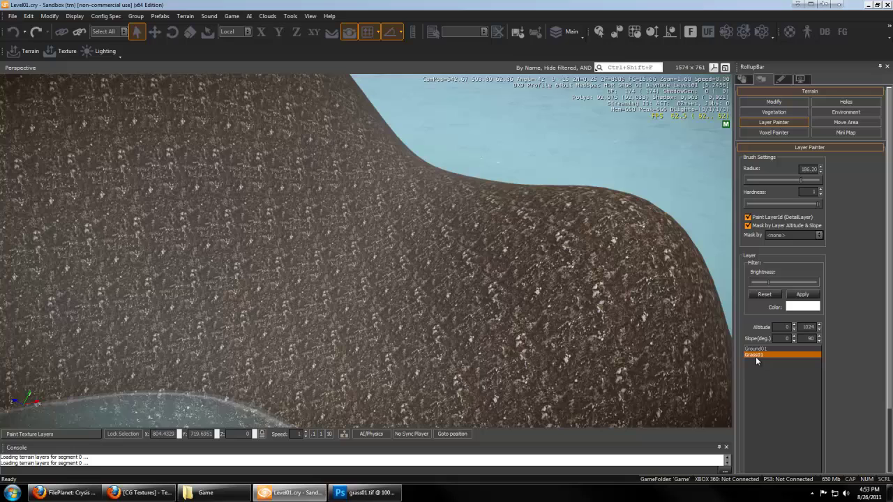
key(s)
right_drag(450, 228, 448, 230)
drag(800, 180, 764, 181)
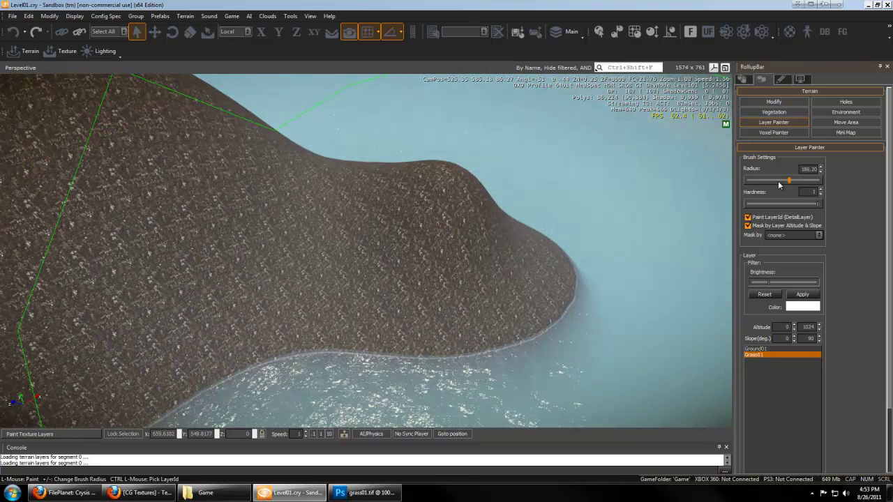
Set the Grass01 layer's colour to green (RGB 36, 164, 30) and paint a grass strip across the hillside
click(802, 306)
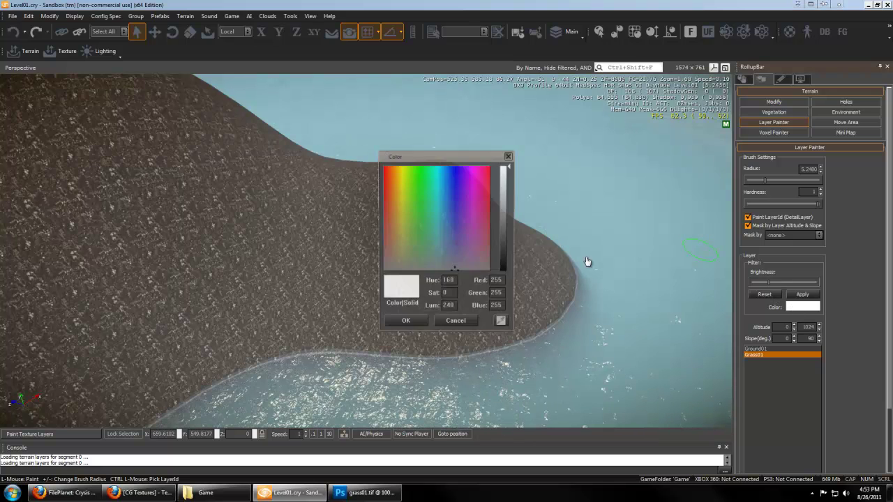
click(417, 199)
drag(513, 248, 510, 236)
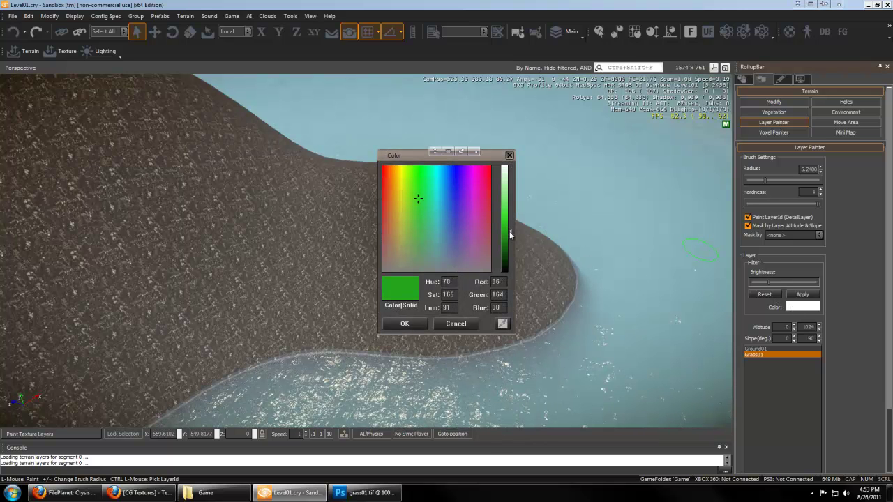
click(405, 324)
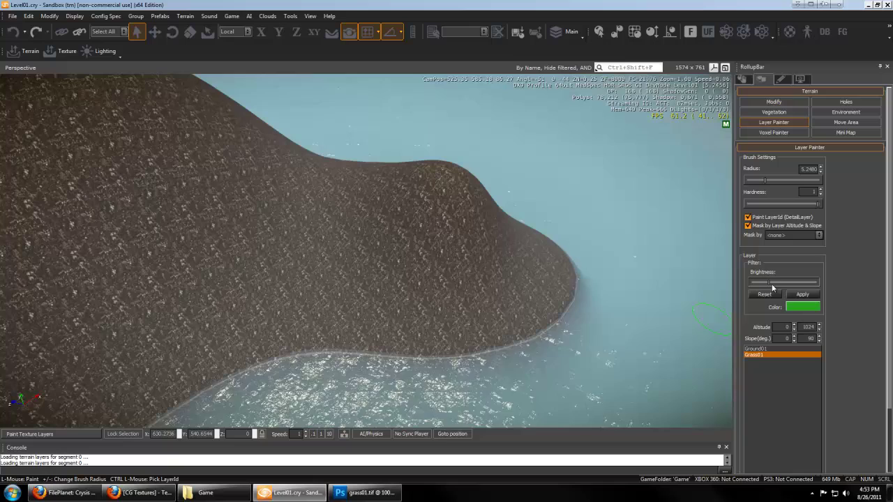
mouse_move(431, 251)
mouse_down()
mouse_move(275, 243)
mouse_move(361, 252)
mouse_move(353, 247)
mouse_up()
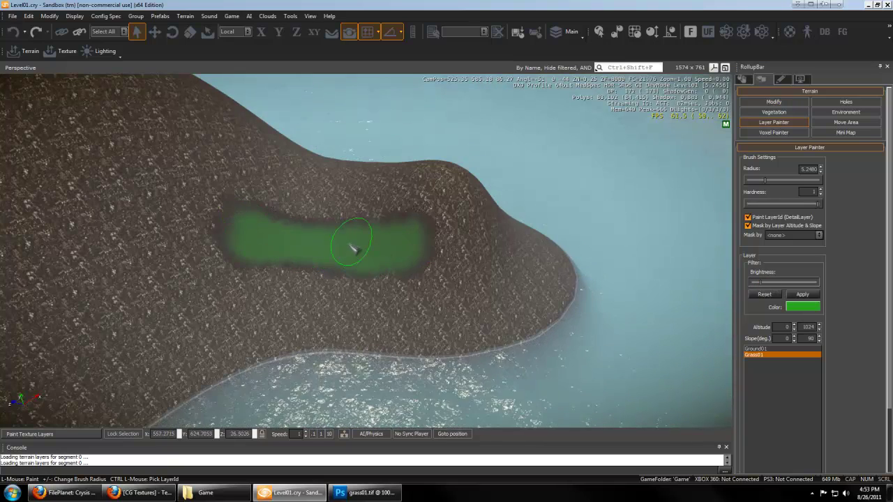
Examine the painted grass strip up close by walking over it in game mode, and return to editing
key(w)
right_drag(564, 261, 561, 259)
key(w)
key(ctrl+g)
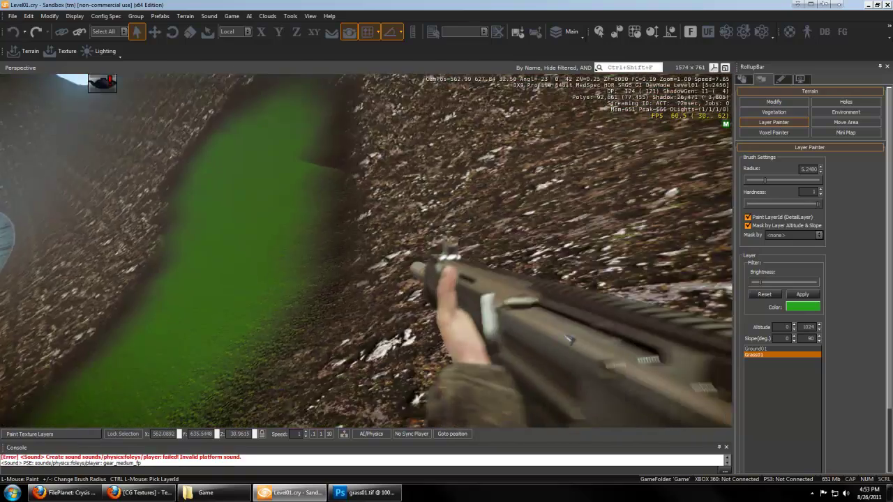
key(w)
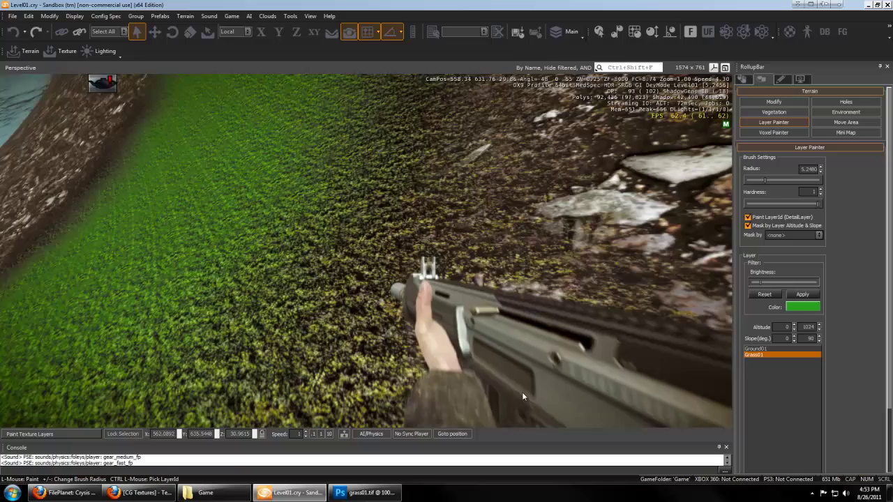
key(w)
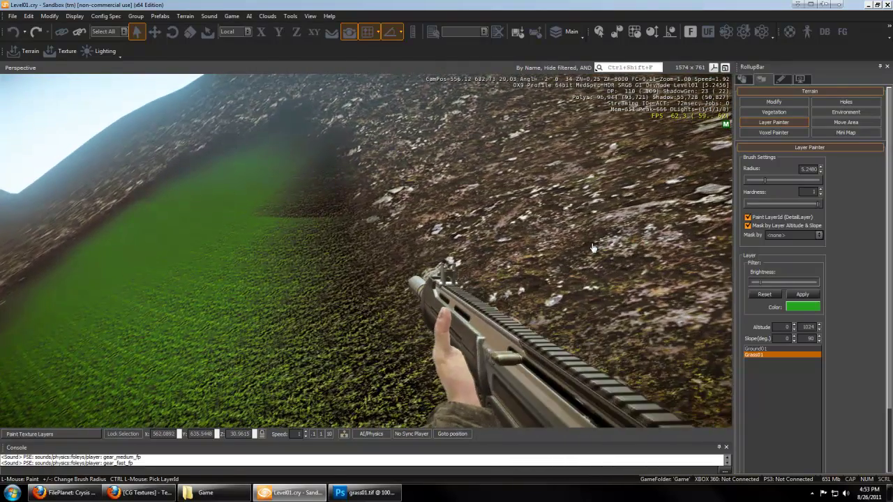
key(Escape)
key(Escape)
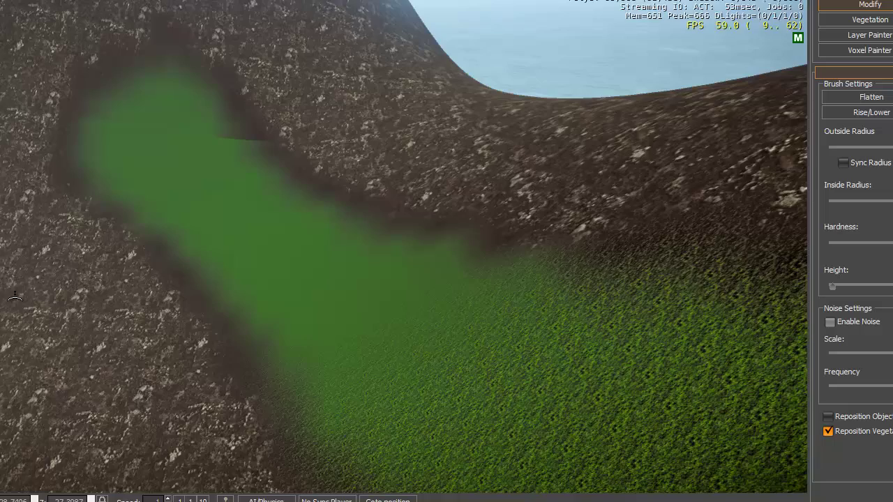
Compare the ground_mossy_4_coast terrain material's settings and texture maps with those of grass01, and close the Material Editor
key(m)
click(157, 81)
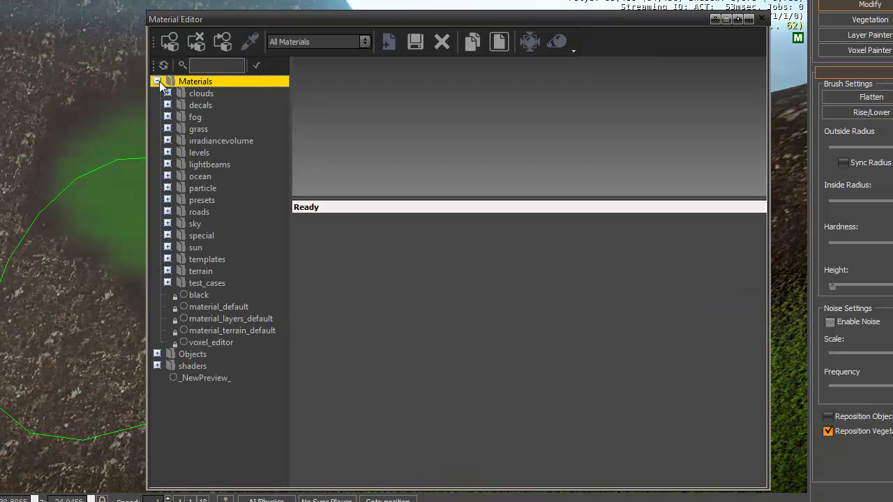
click(168, 271)
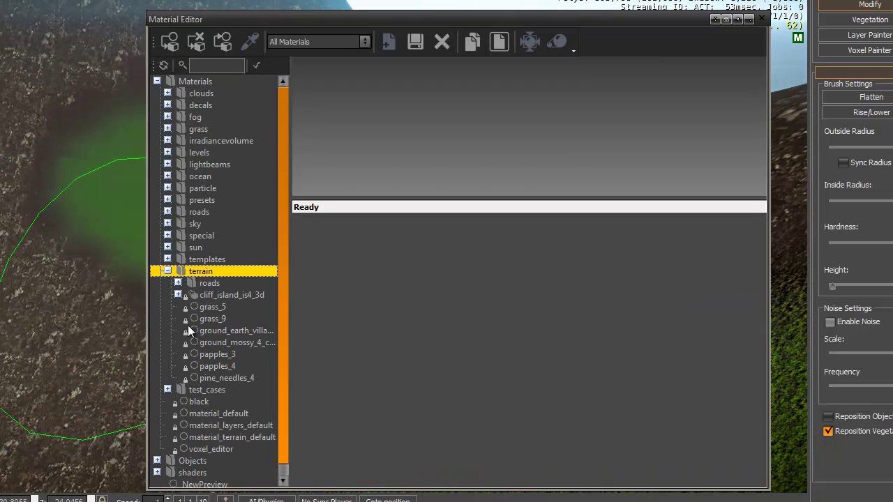
click(227, 341)
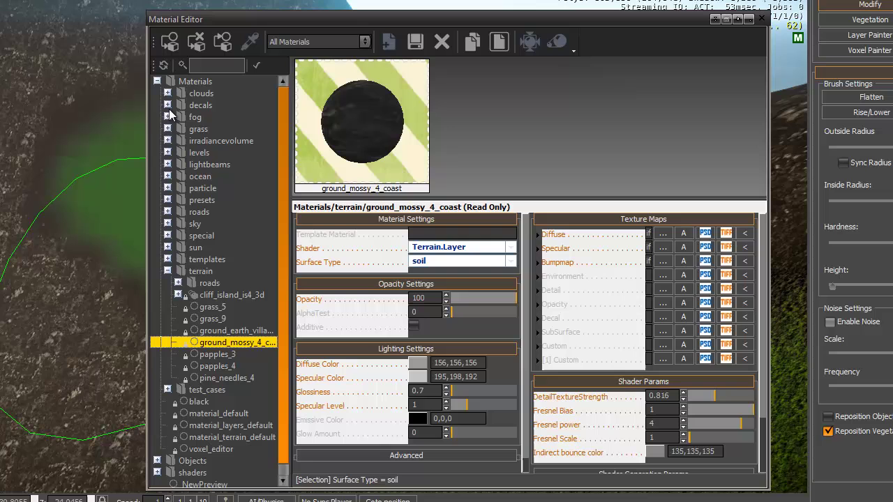
click(167, 129)
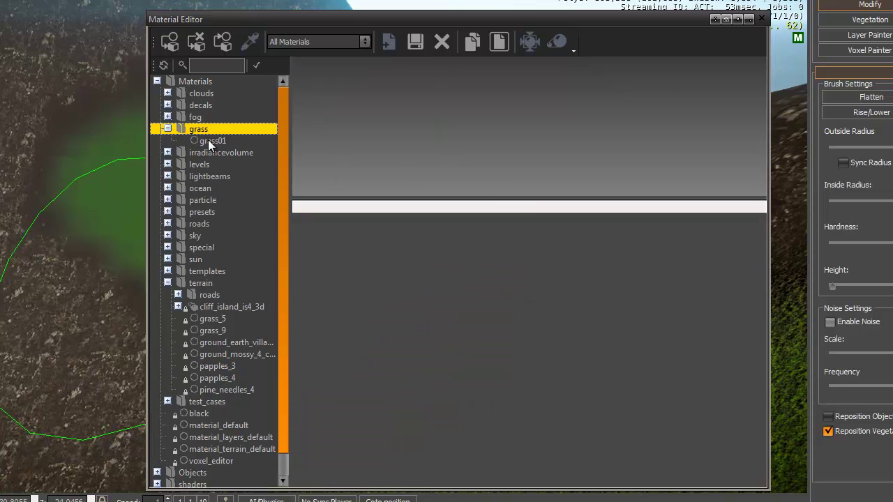
click(209, 141)
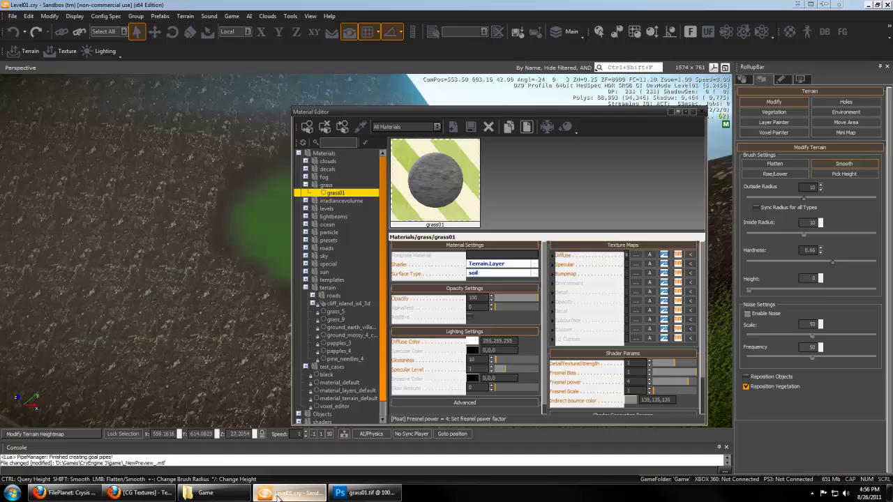
click(279, 493)
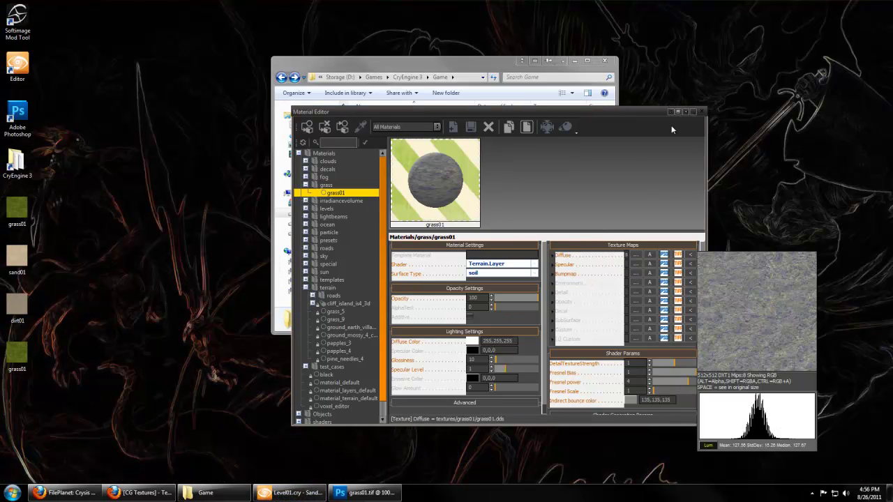
click(701, 112)
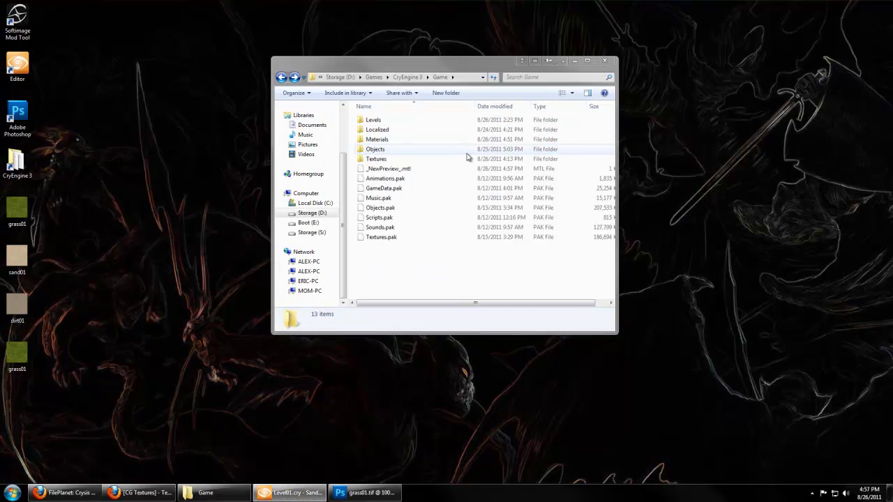
Open the sand01 image from the desktop in Photoshop and set its width and height to 512 pixels
click(19, 307)
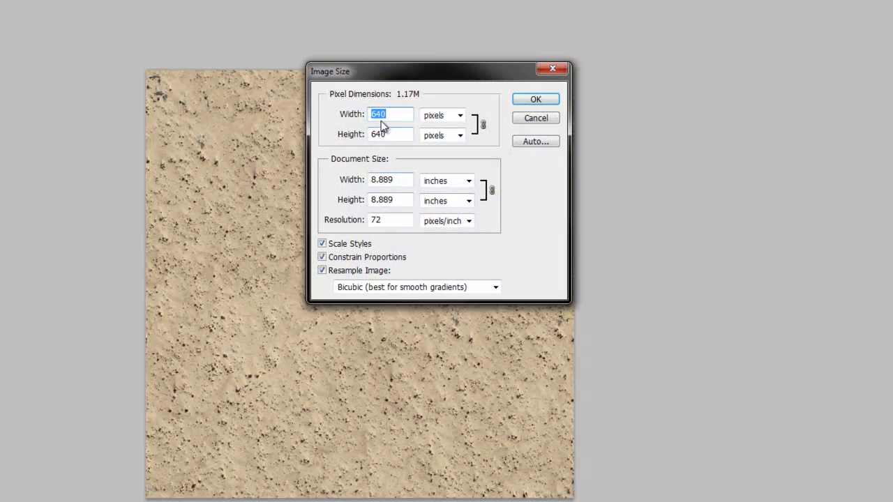
text(5412)
key(BackSpace)
key(BackSpace)
key(BackSpace)
text(12)
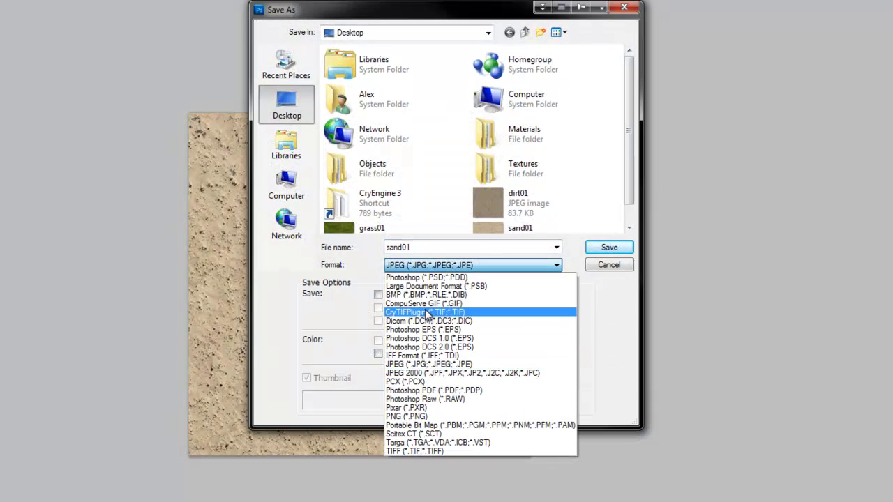
Save the image to the desktop as sand01.tif in CryTIFPlugin format with the TerrainDiffuse preset
click(424, 310)
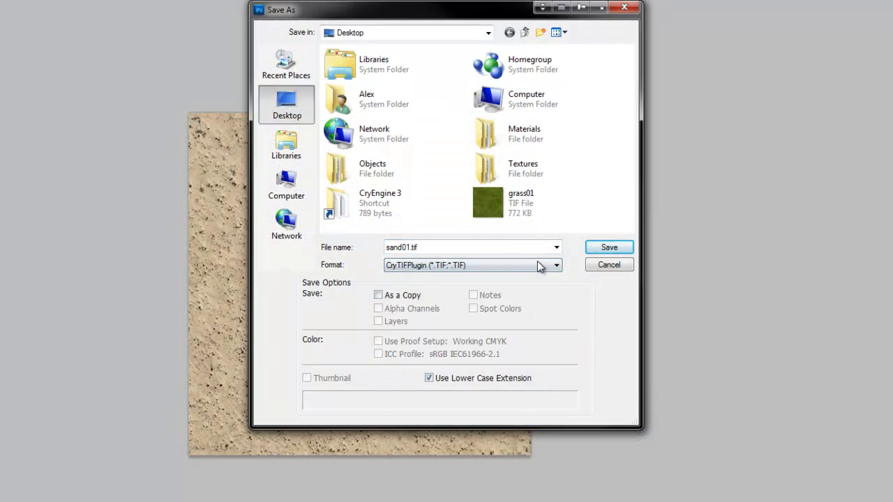
click(620, 249)
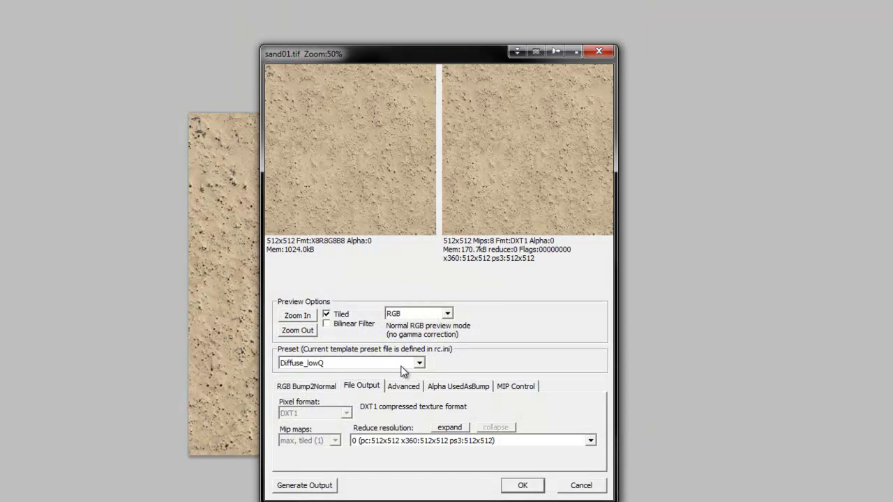
click(418, 364)
scroll(349, 453, down, 4)
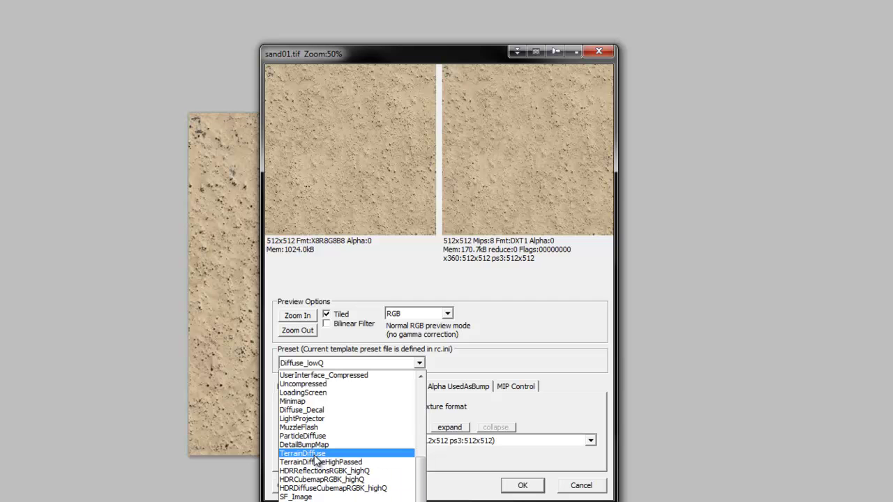
click(314, 454)
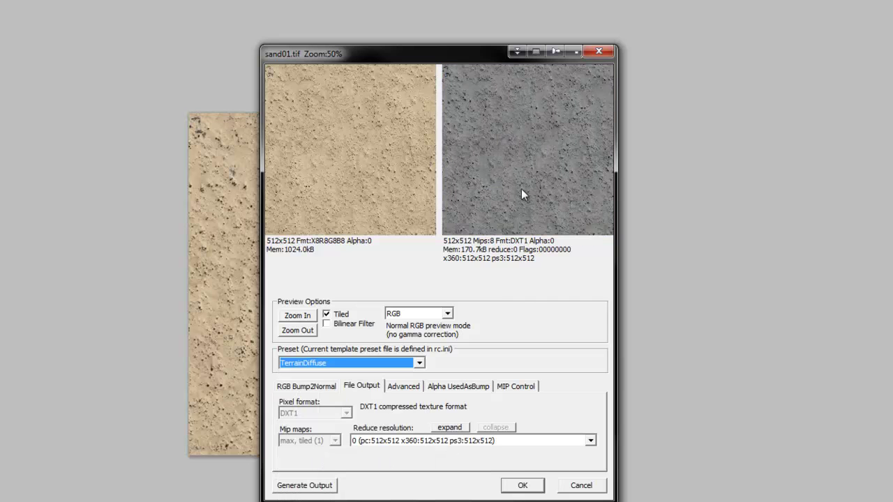
click(522, 485)
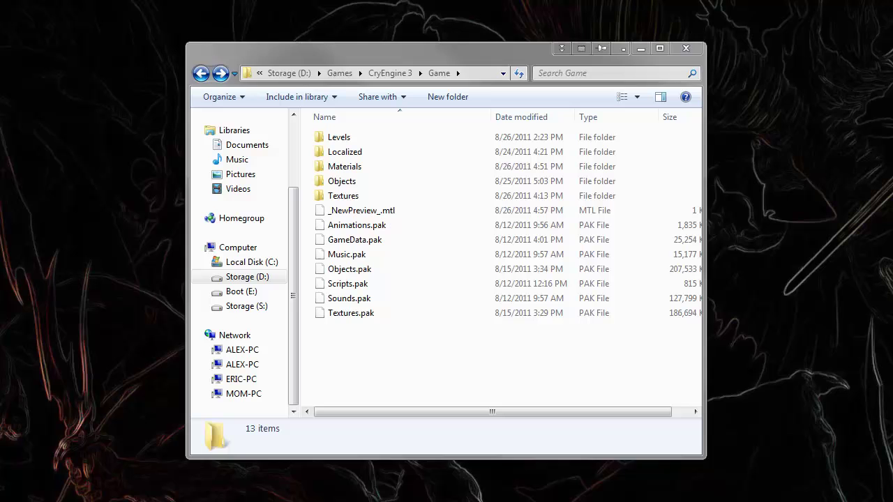
Create a folder named sand01 in the Game folder's Textures directory and move sand01.tif from the desktop into it
double_click(342, 196)
click(436, 98)
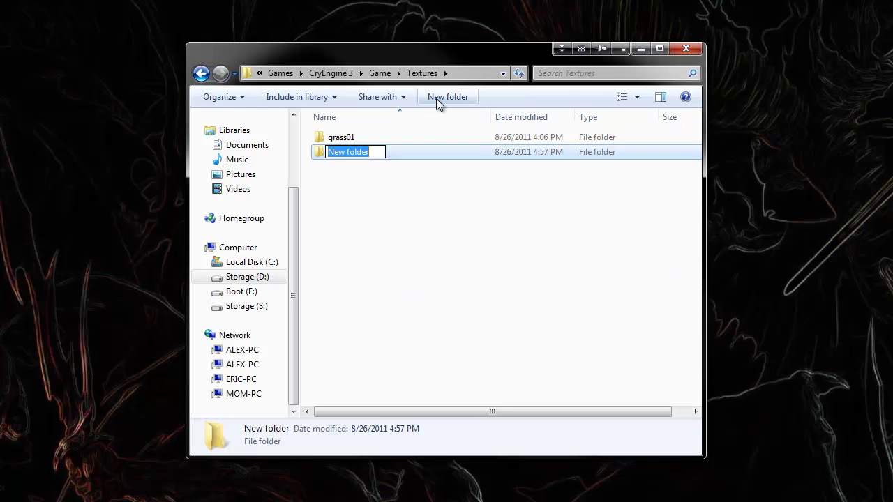
text(sand01)
key(Return)
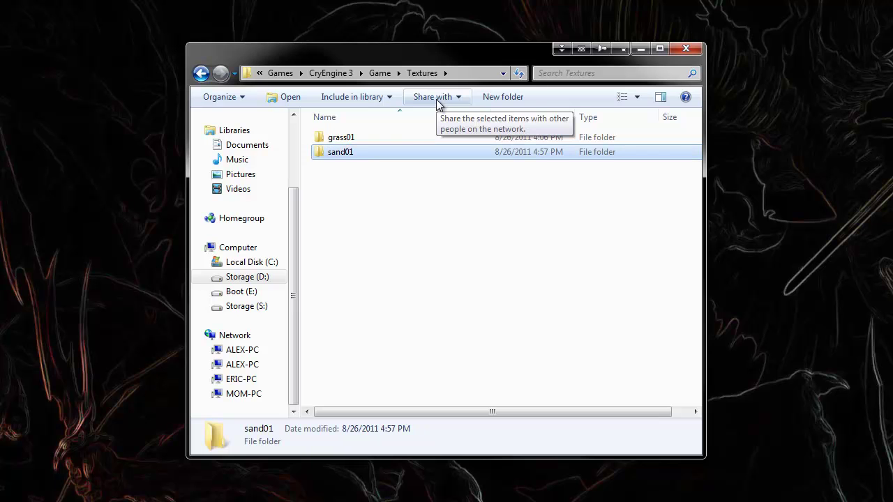
double_click(365, 150)
drag(7, 438, 497, 158)
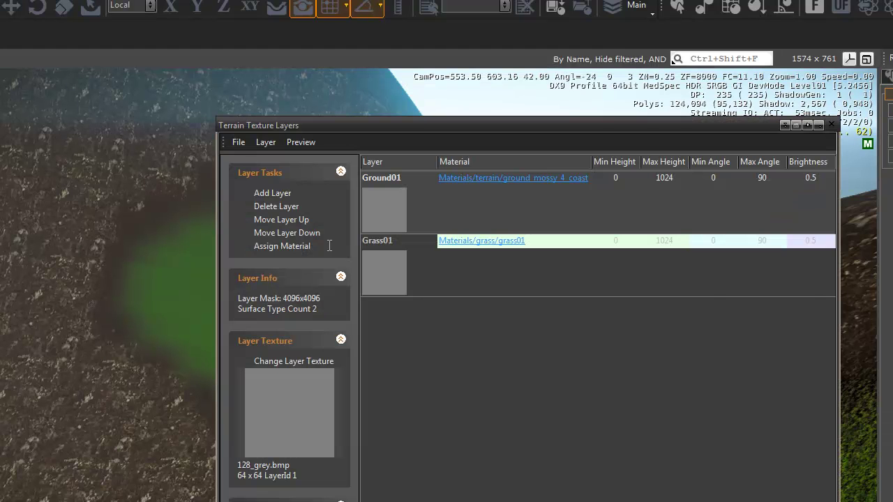
Add a new layer to the terrain texture layers and name it Sand01
click(272, 194)
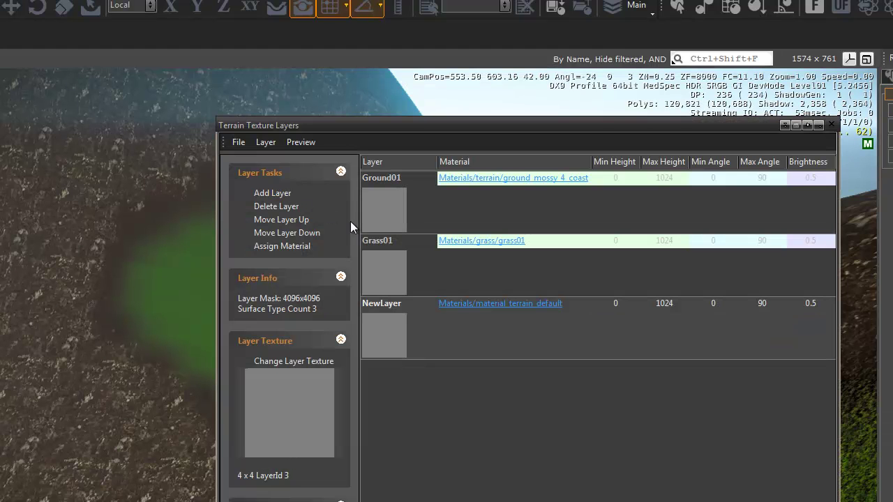
click(383, 303)
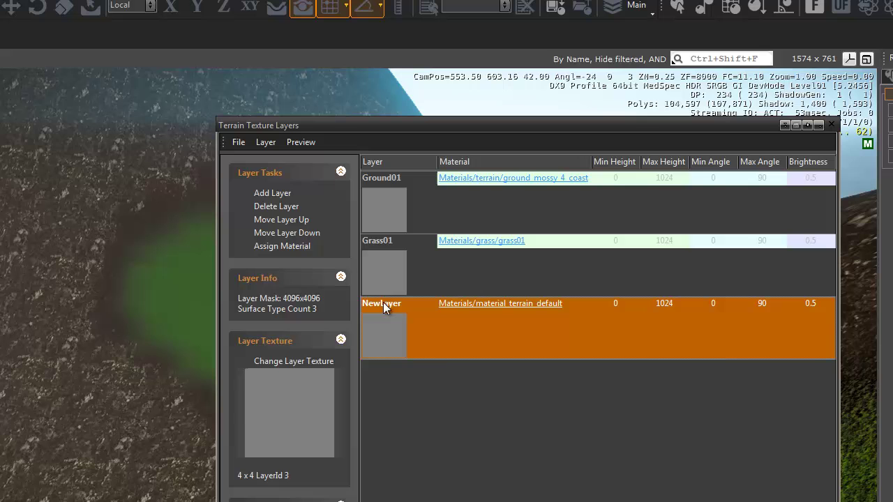
click(383, 303)
text(Sand01)
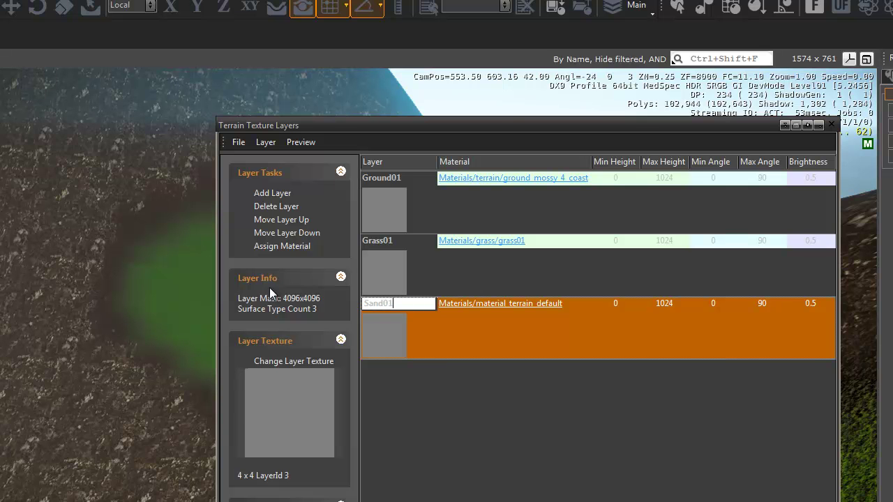
Set the Sand01 layer's texture to 128_grey.bmp from the textures/terrain folder and close the Terrain Texture Layers window
click(280, 363)
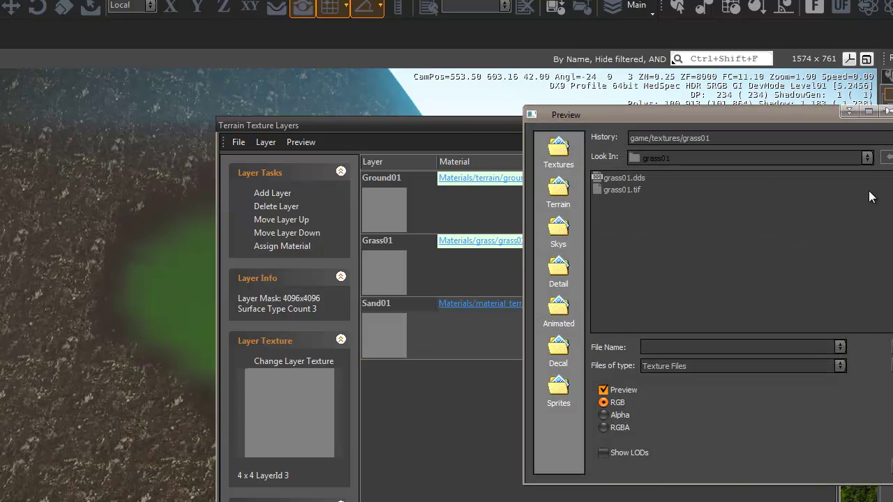
click(867, 158)
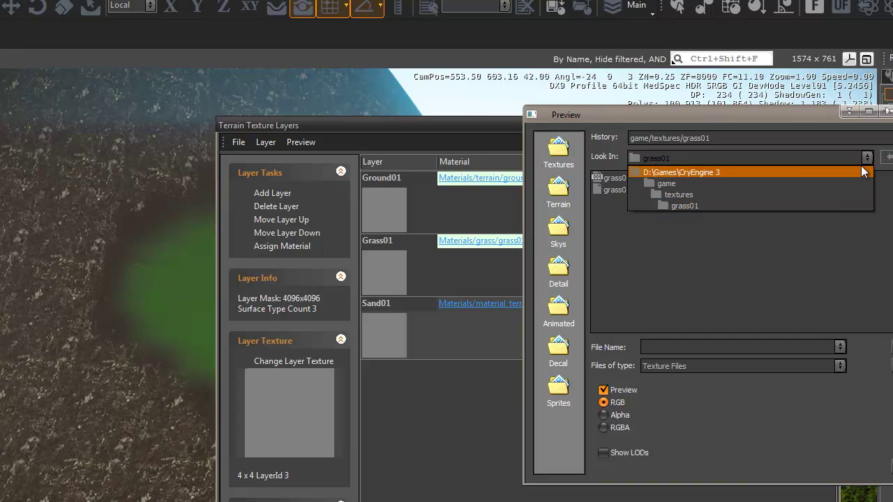
click(674, 195)
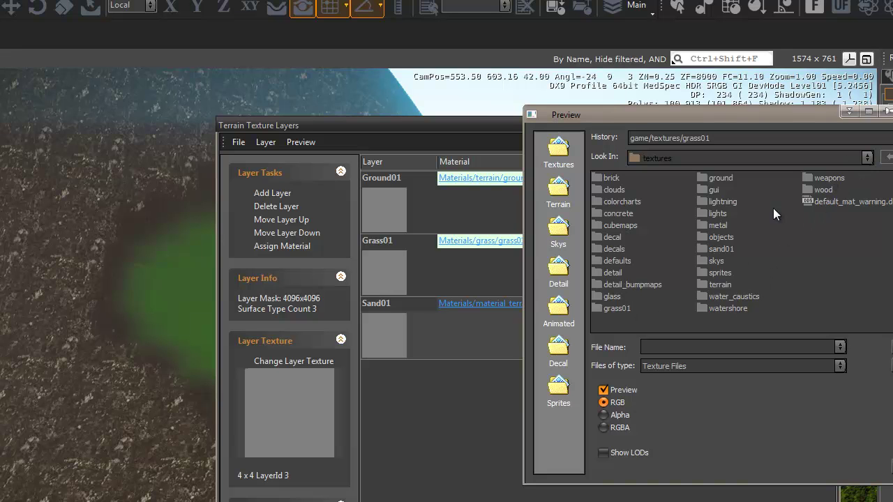
double_click(712, 284)
click(625, 227)
double_click(626, 227)
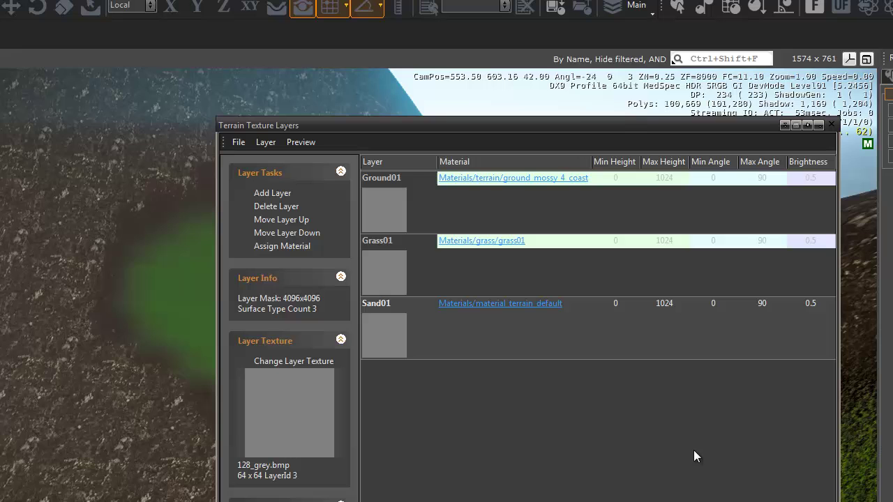
click(483, 349)
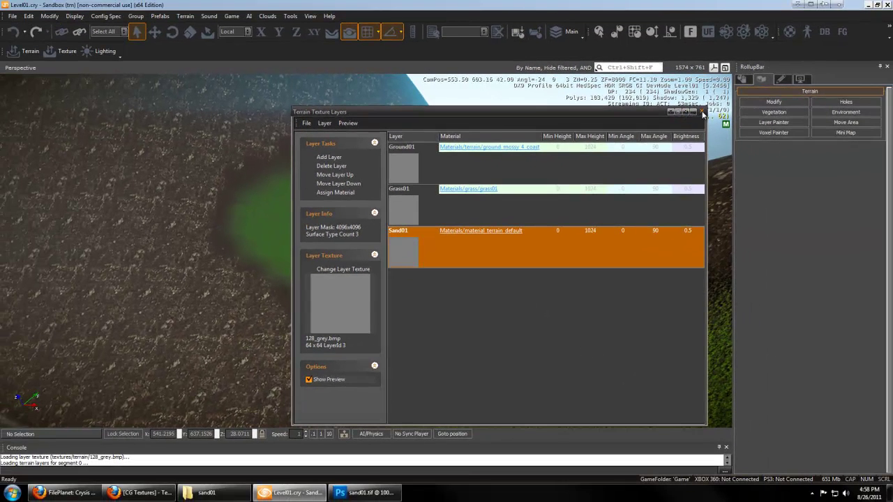
click(703, 114)
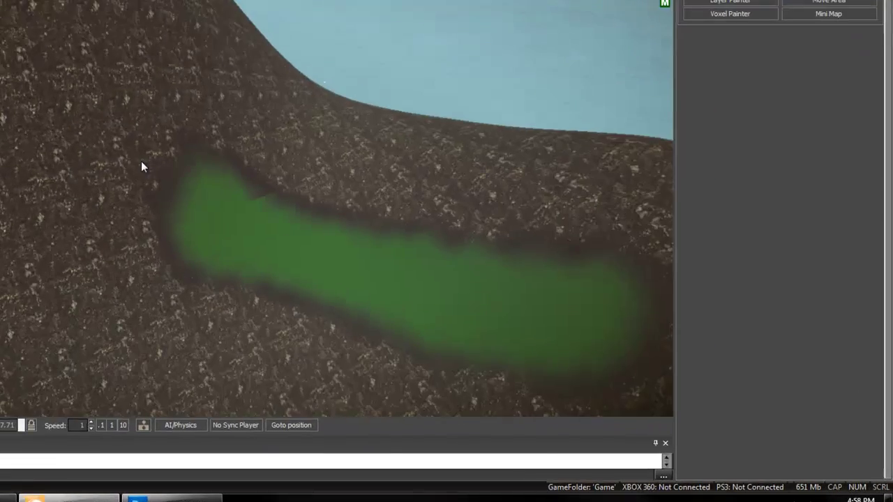
Open the Material Editor and duplicate the grass01 material in the Materials/grass folder
key(m)
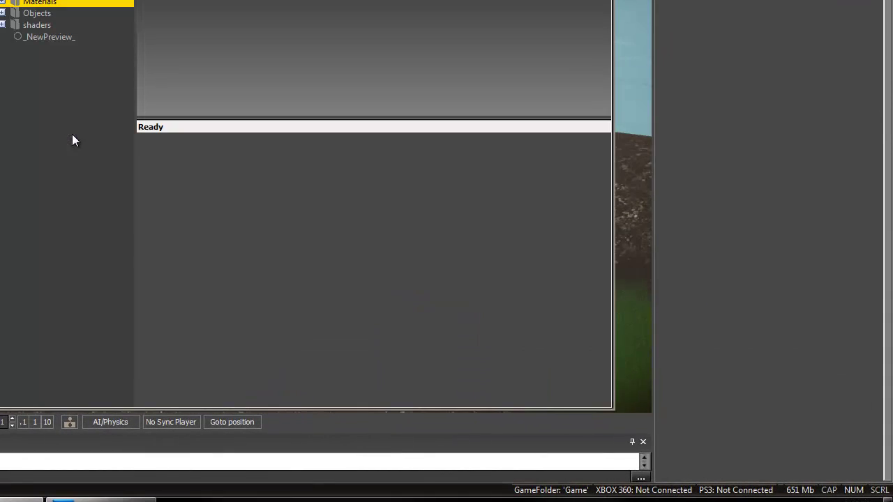
click(3, 2)
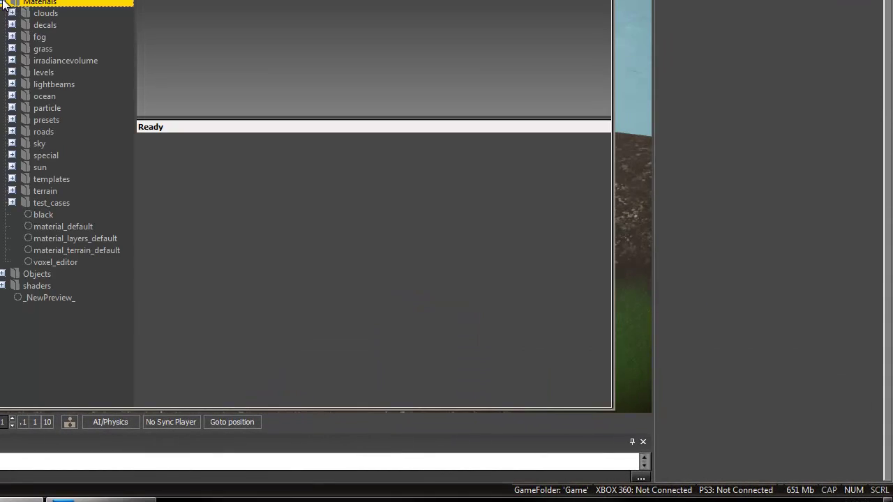
click(11, 49)
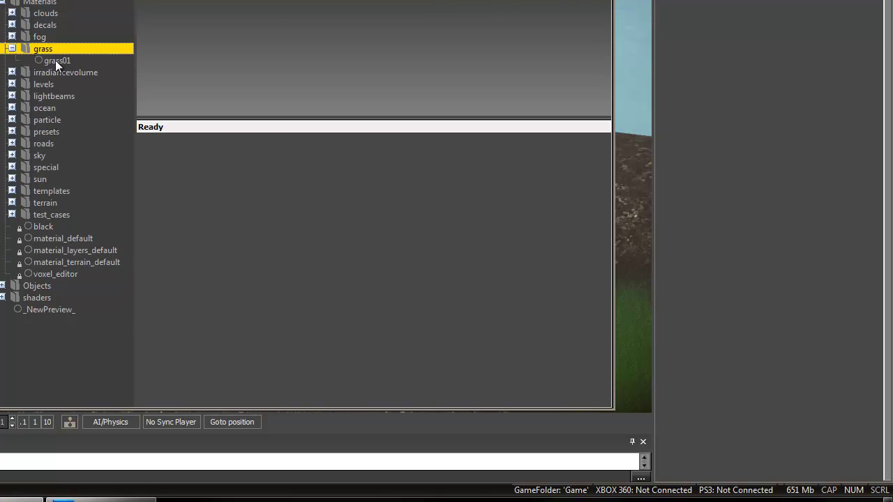
click(55, 61)
right_click(56, 60)
click(84, 134)
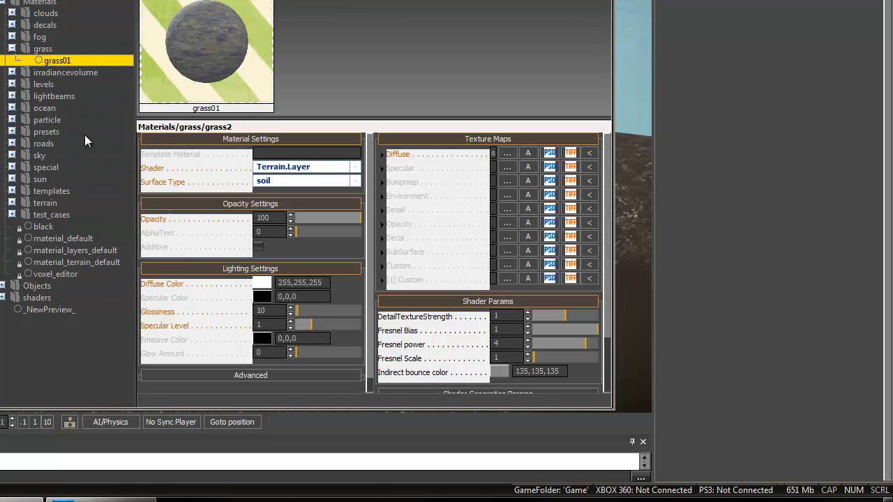
Rename the duplicated grass2 material to sand01, saving it in a new folder named sand inside Materials
right_click(59, 74)
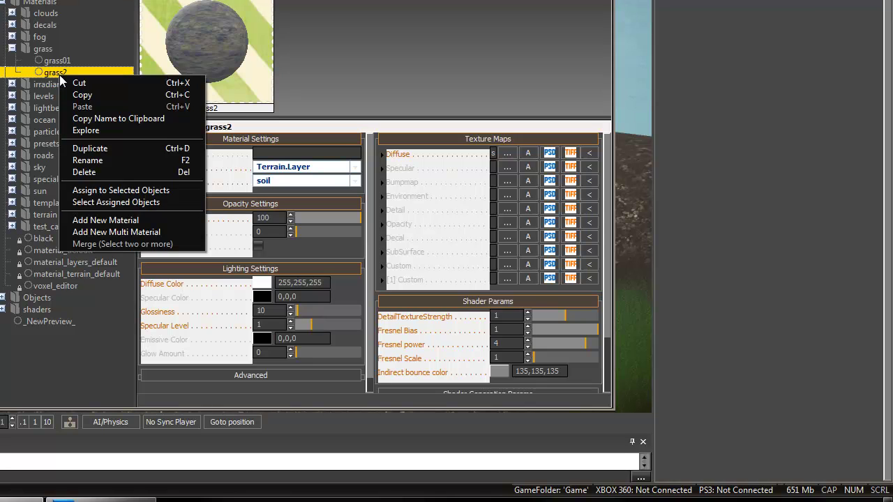
click(91, 160)
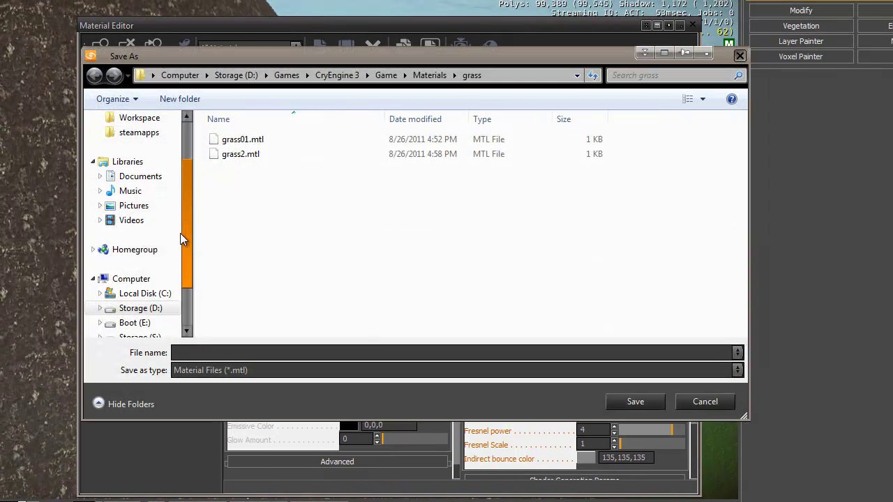
text(sand)
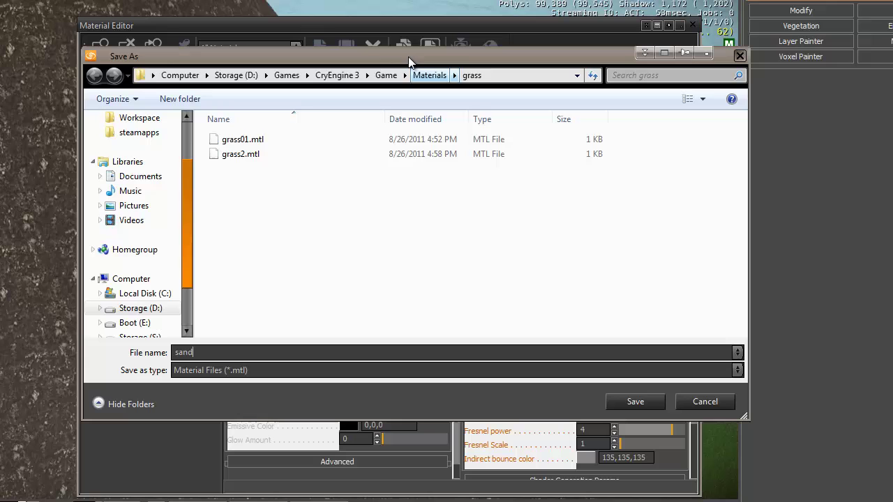
click(429, 74)
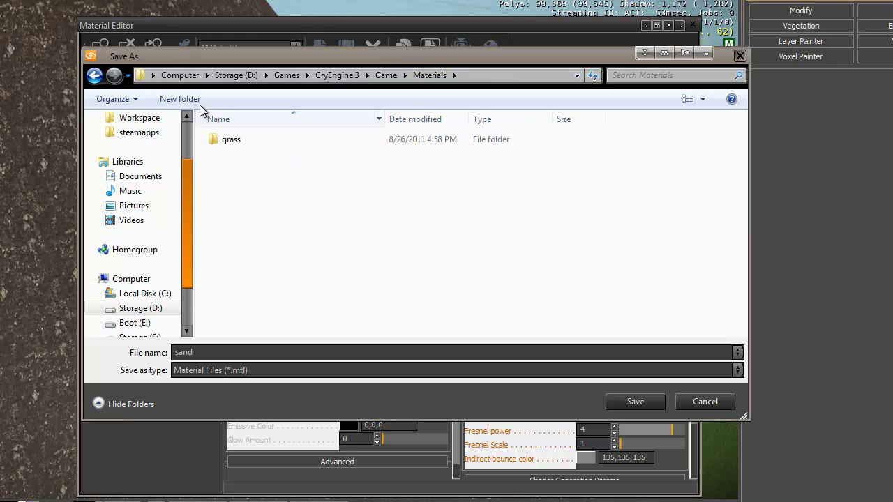
click(180, 98)
text(sand)
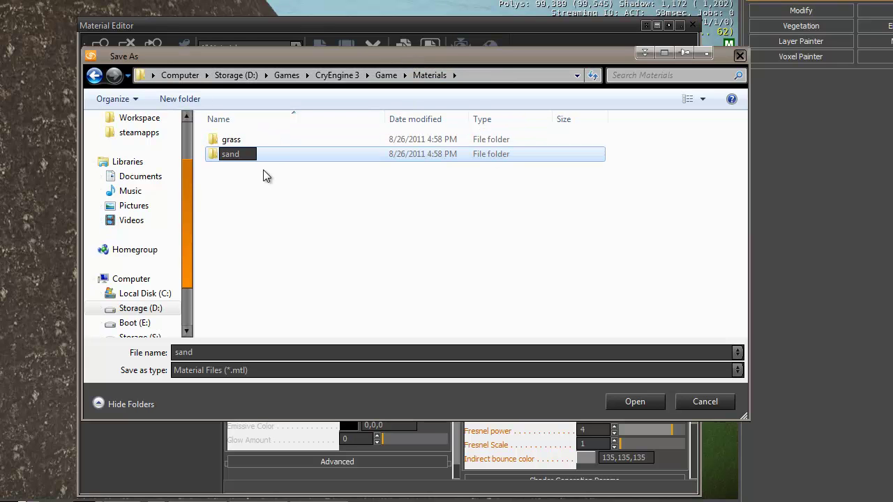
key(Return)
double_click(252, 153)
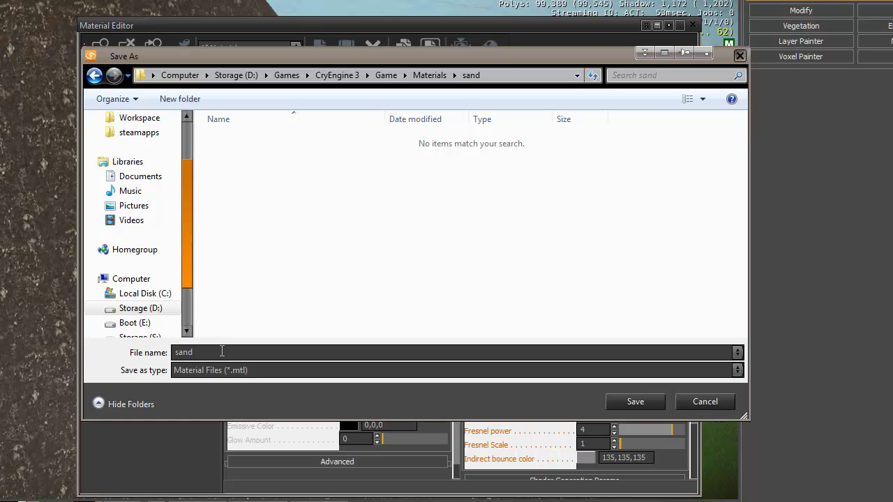
click(615, 405)
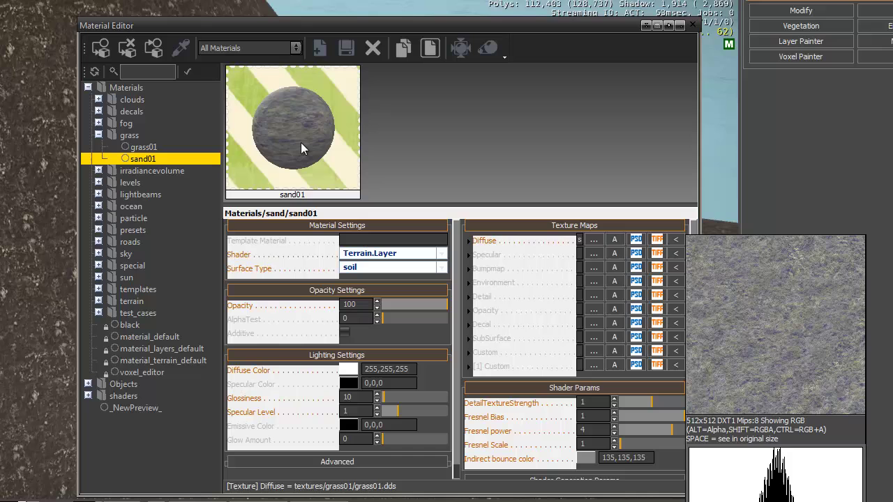
Set the sand01 material's Diffuse texture map to sand01.dds from the textures/sand01 folder
click(592, 240)
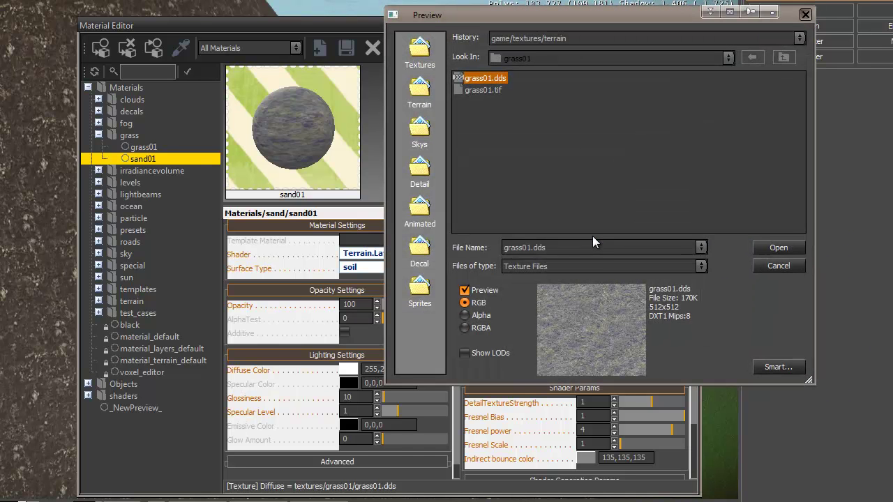
click(784, 59)
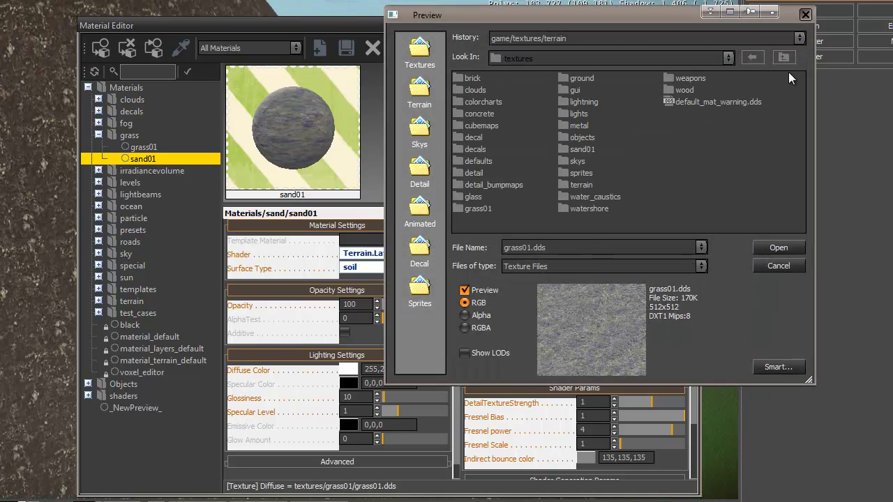
double_click(587, 150)
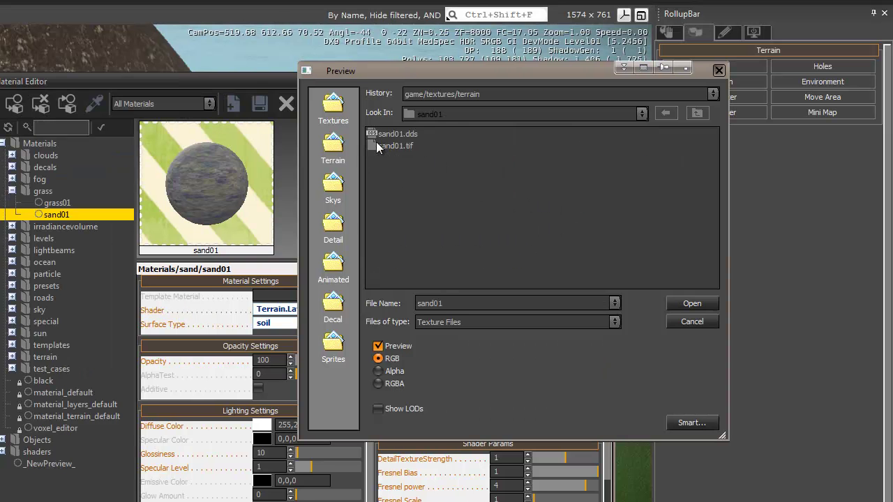
click(405, 135)
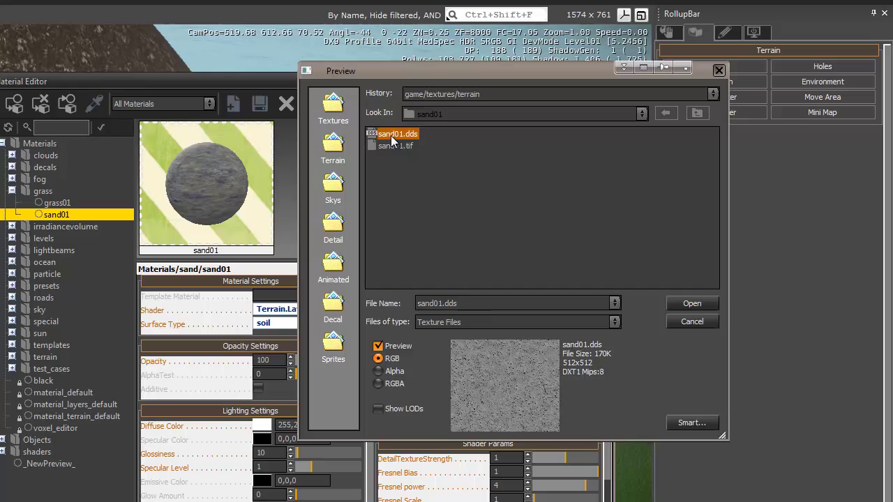
double_click(394, 135)
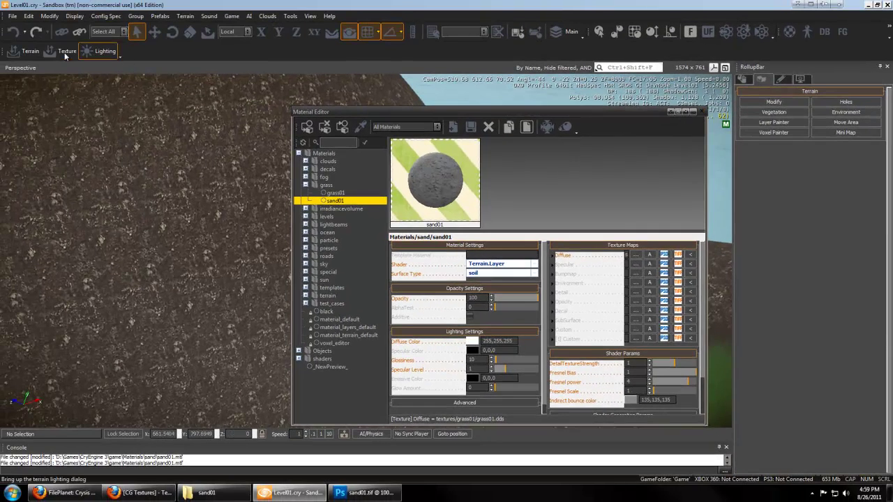
Assign the sand01 material to the Sand01 terrain texture layer and close the layers window
click(63, 54)
click(446, 243)
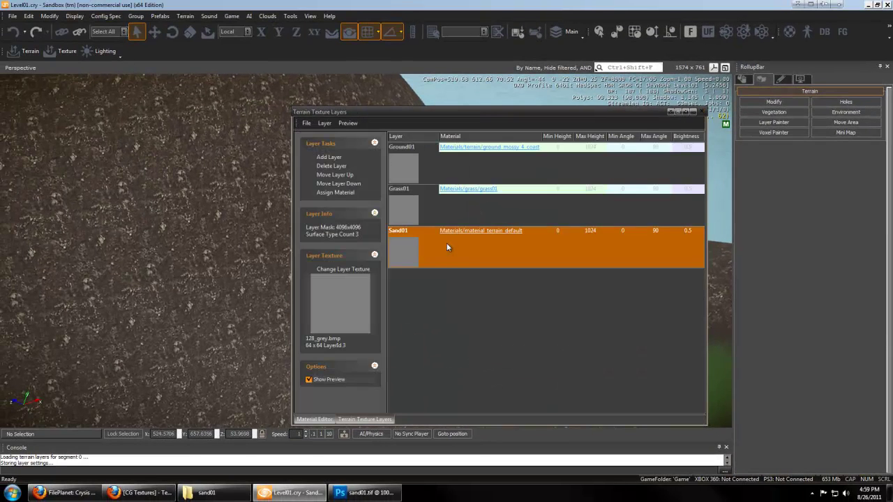
click(335, 193)
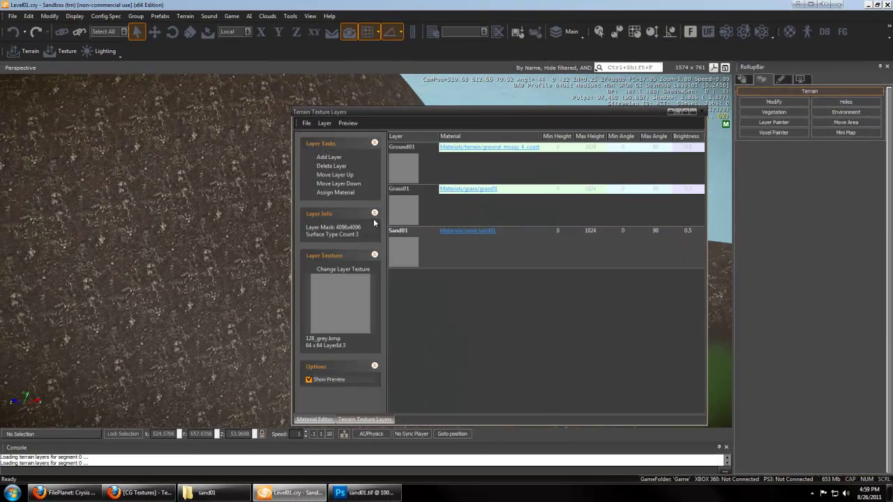
click(701, 112)
Paint a patch of the Sand01 layer over the end of the green grass strip with the Layer Painter
click(766, 123)
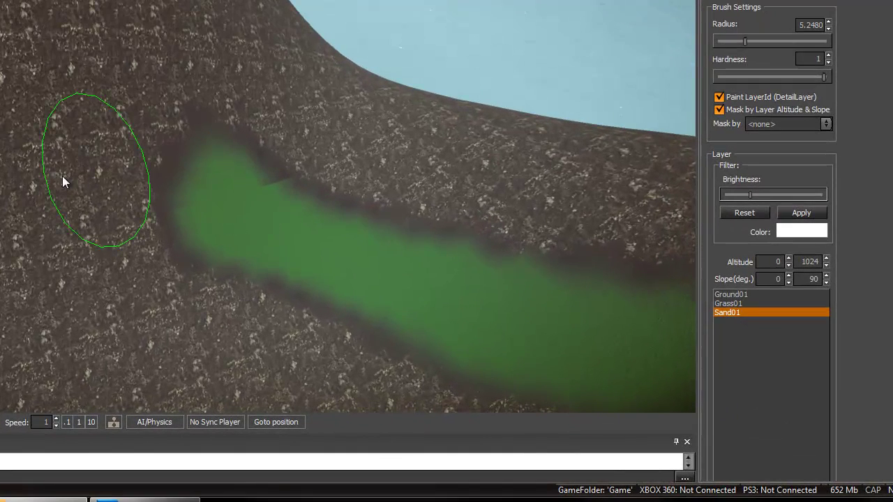
mouse_move(62, 176)
mouse_down()
mouse_move(149, 129)
mouse_move(60, 151)
mouse_move(172, 269)
mouse_up()
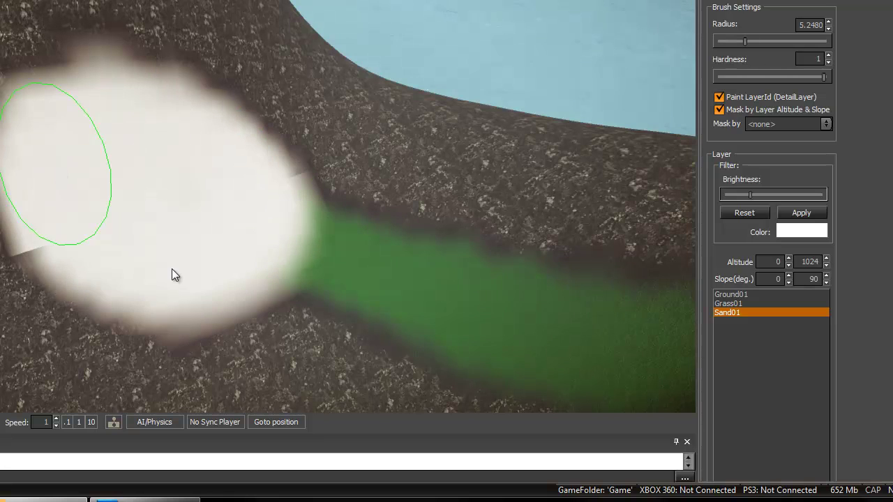
Set the Sand01 layer's paint color to a sandy brown with red 123, green 108 and blue 62
click(807, 231)
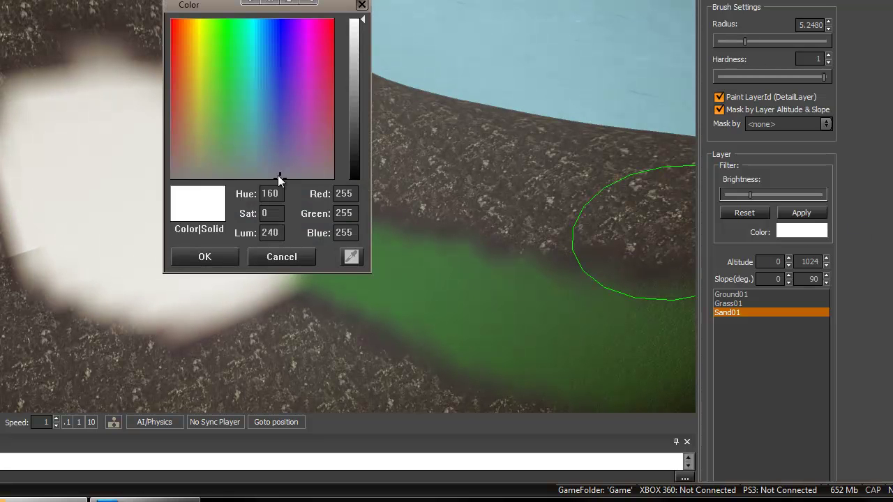
click(355, 130)
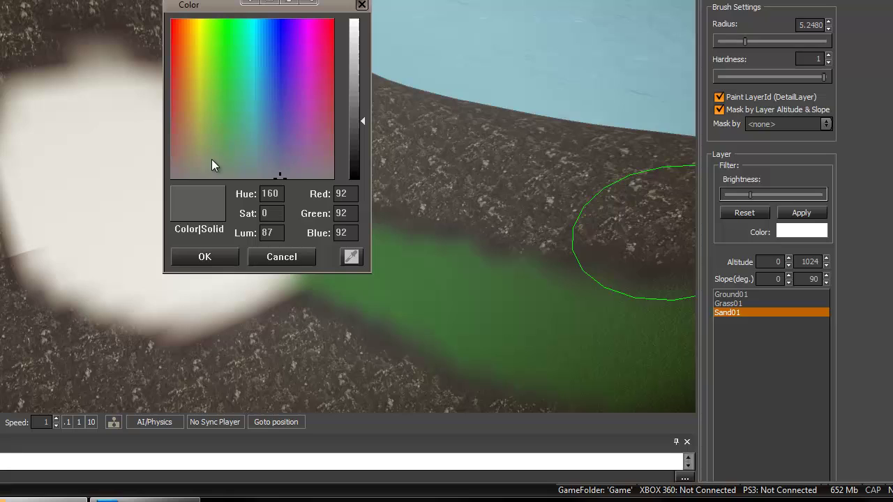
drag(212, 159, 192, 131)
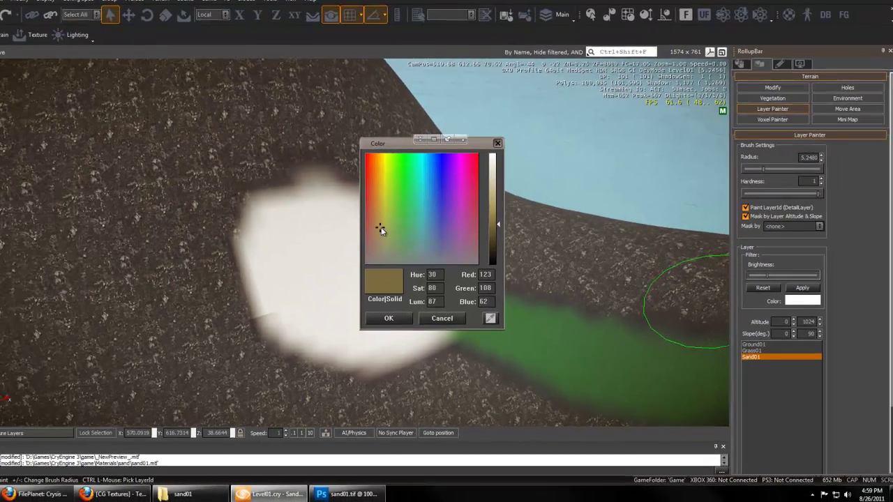
click(389, 318)
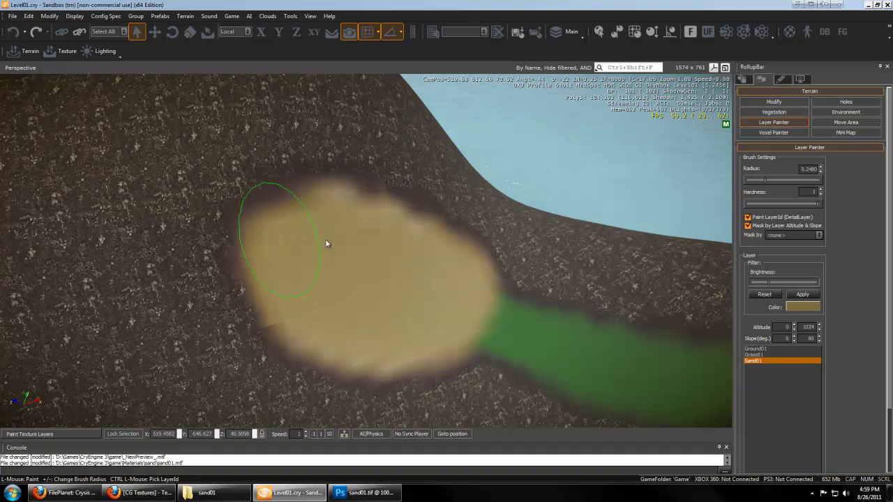
Paint over the white patch with the sandy-brown Sand01 layer and extend it onto the surrounding ground
mouse_move(300, 294)
mouse_down()
mouse_move(254, 325)
mouse_move(333, 249)
mouse_up()
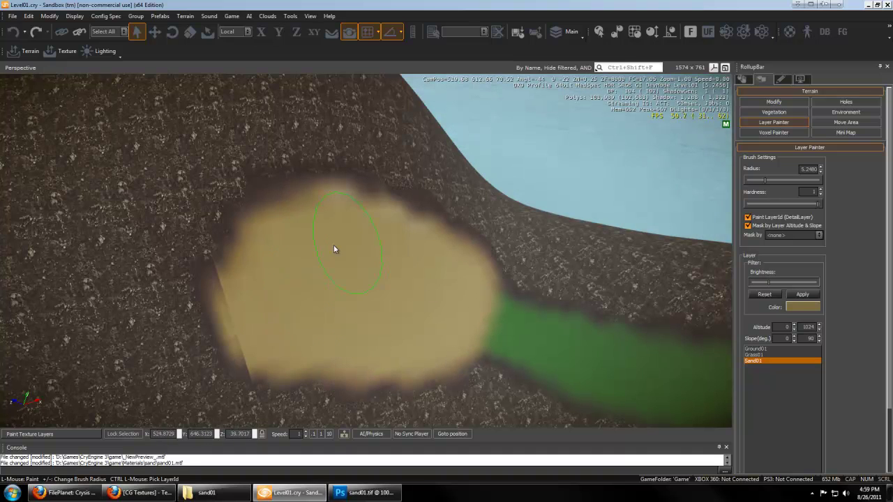
right_drag(379, 298, 364, 293)
key(w)
key(s)
scroll(364, 293, down, 5)
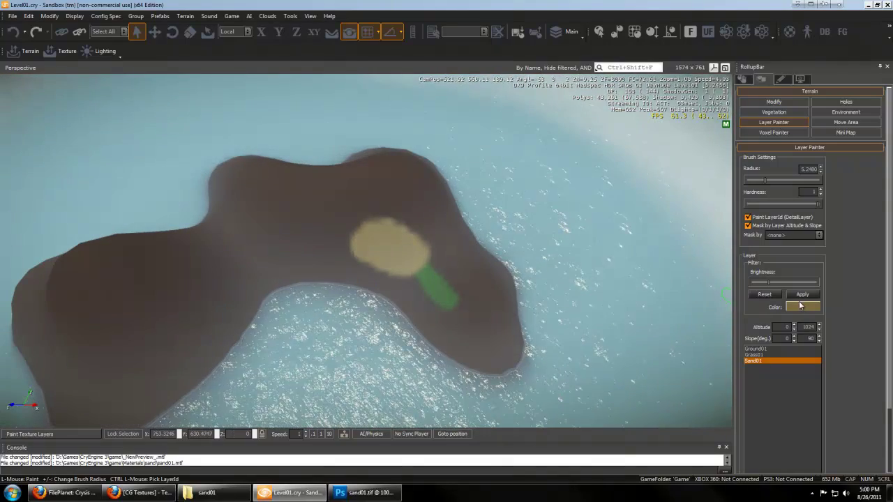
Enlarge the brush radius to about 347 and paint the whole island with the Sand01 layer
drag(767, 180, 807, 180)
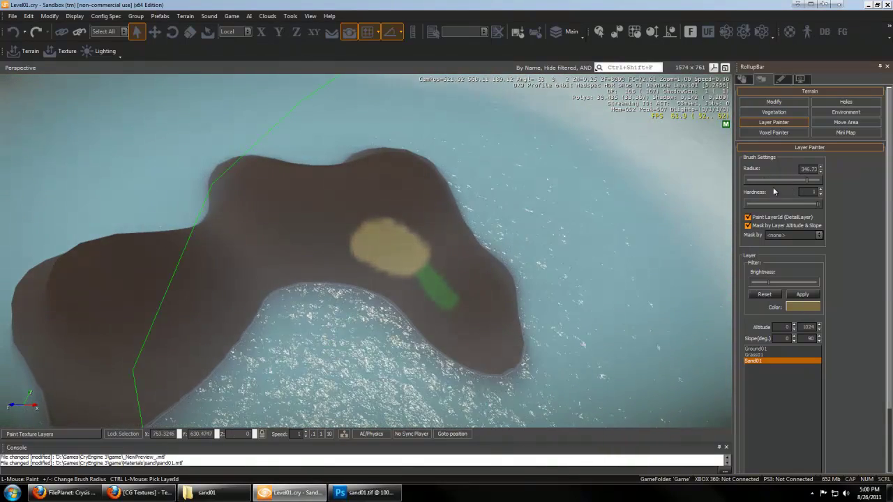
drag(415, 252, 389, 255)
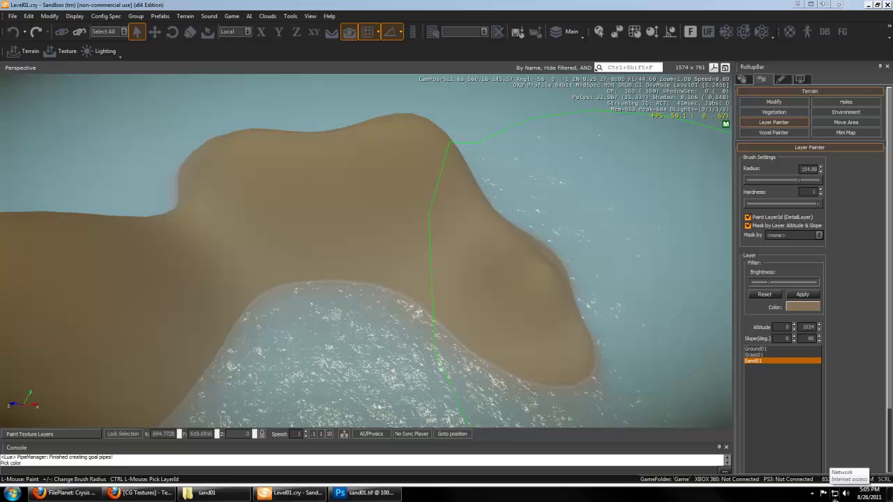
Select the Grass01 layer with a brush radius of about 3.8 and set its color to red 31, green 137, blue 31
click(755, 355)
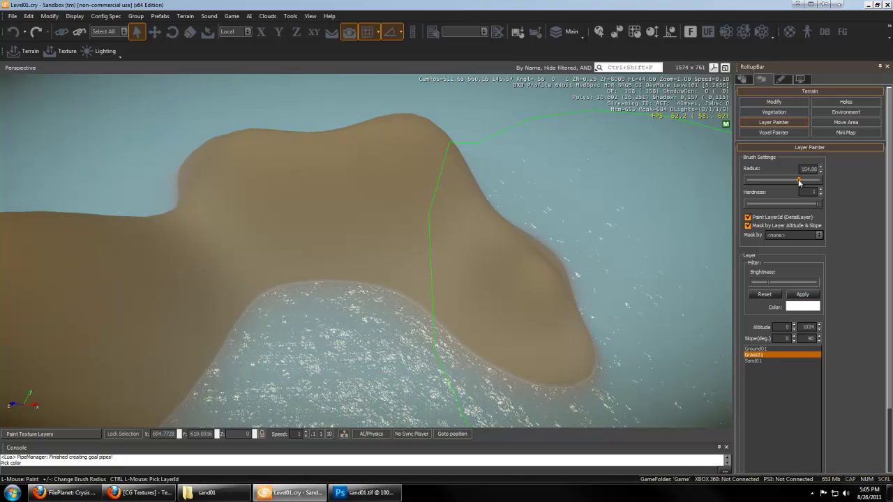
drag(799, 180, 761, 180)
key(w)
key(d)
right_drag(536, 296, 583, 300)
click(802, 306)
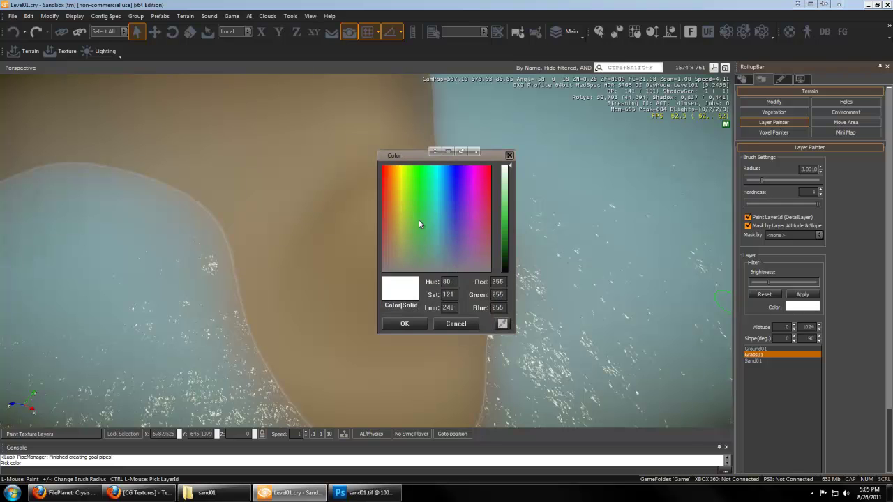
click(510, 236)
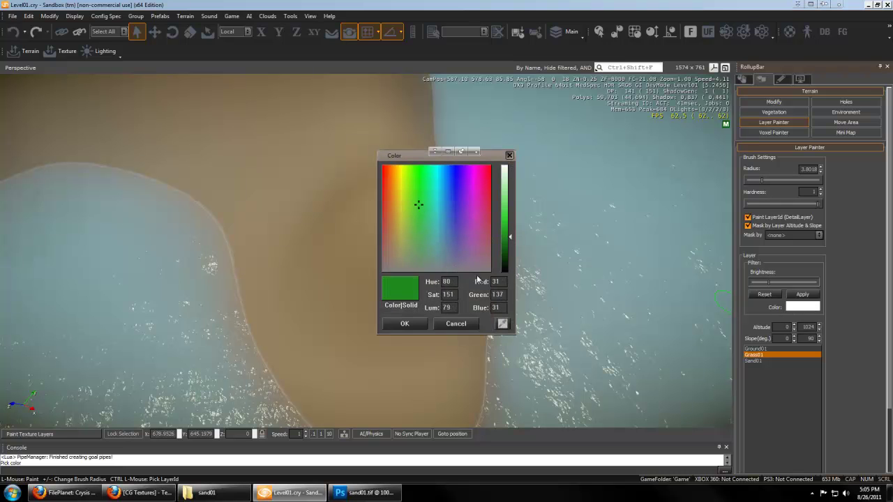
click(404, 324)
Paint a round patch of the Grass01 layer on the sandy hill at the end of the island
scroll(572, 317, up, 3)
key(a)
right_drag(572, 314, 570, 320)
mouse_move(399, 251)
mouse_down()
mouse_move(405, 245)
mouse_move(419, 269)
mouse_move(428, 254)
mouse_move(405, 271)
mouse_move(416, 266)
mouse_up()
right_drag(506, 238, 502, 265)
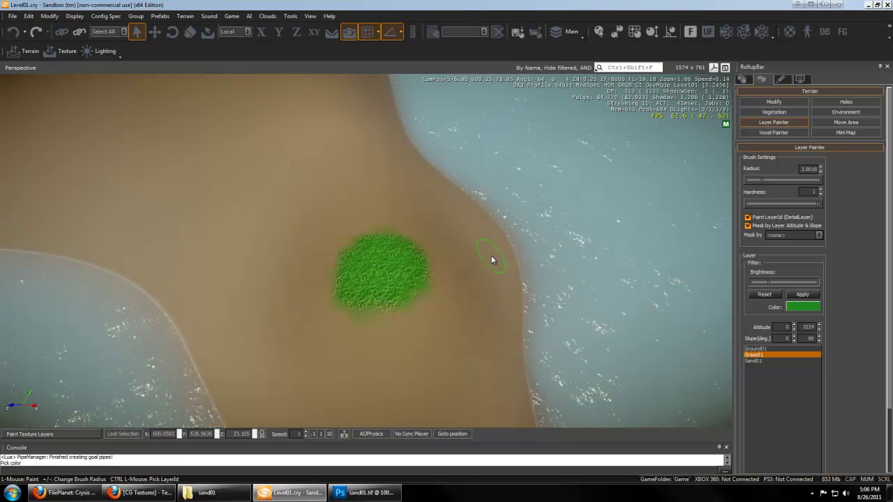
Open the grass01 material in the Material Editor and expand its diffuse map's tiling settings
key(m)
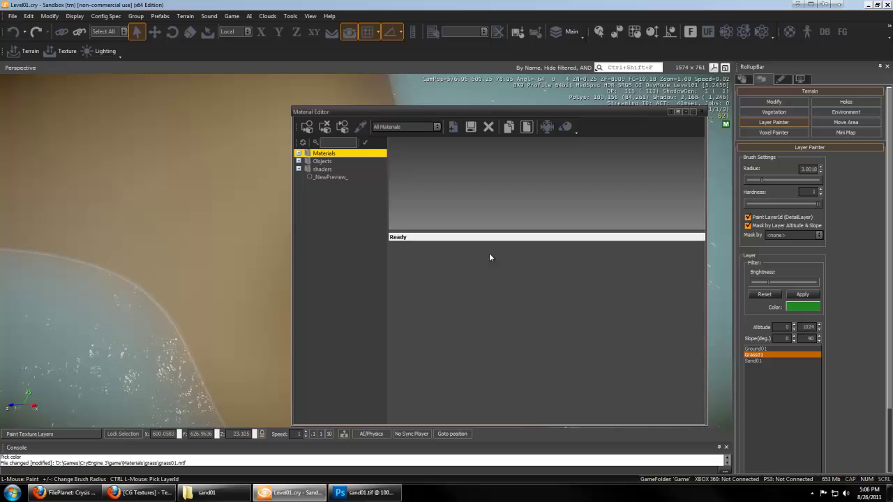
click(299, 153)
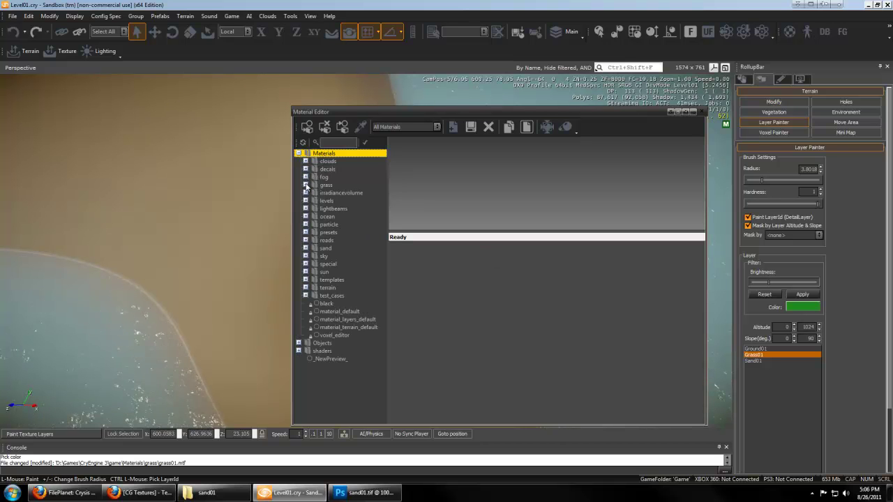
click(306, 185)
click(332, 193)
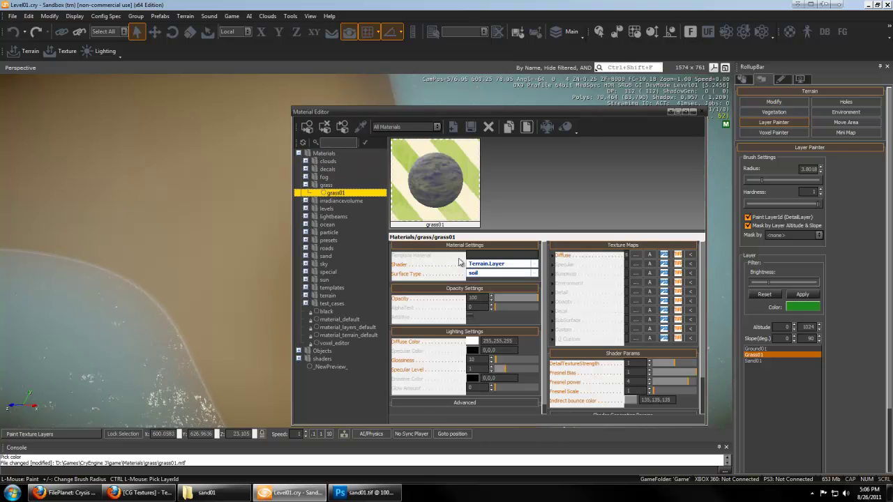
click(553, 256)
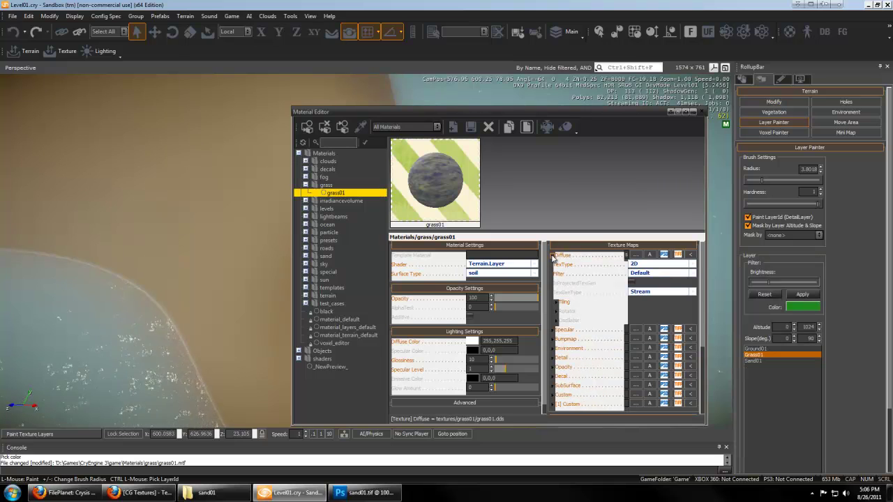
click(556, 285)
click(557, 304)
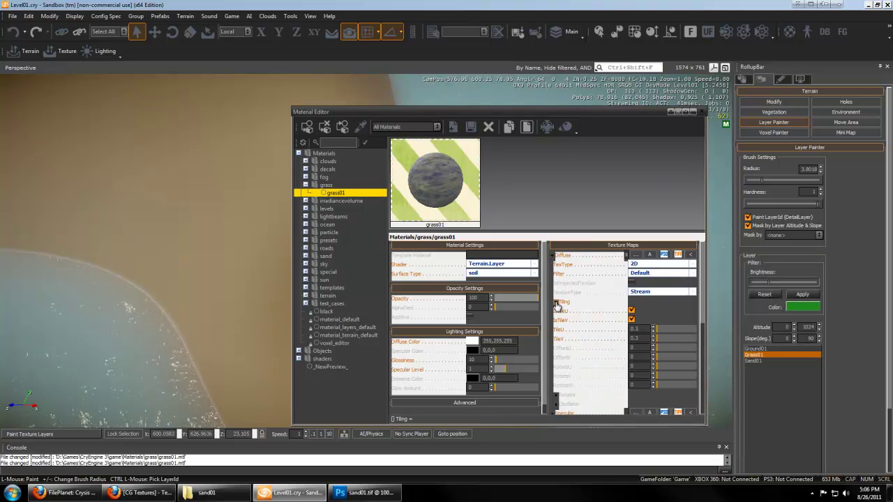
click(555, 304)
click(557, 303)
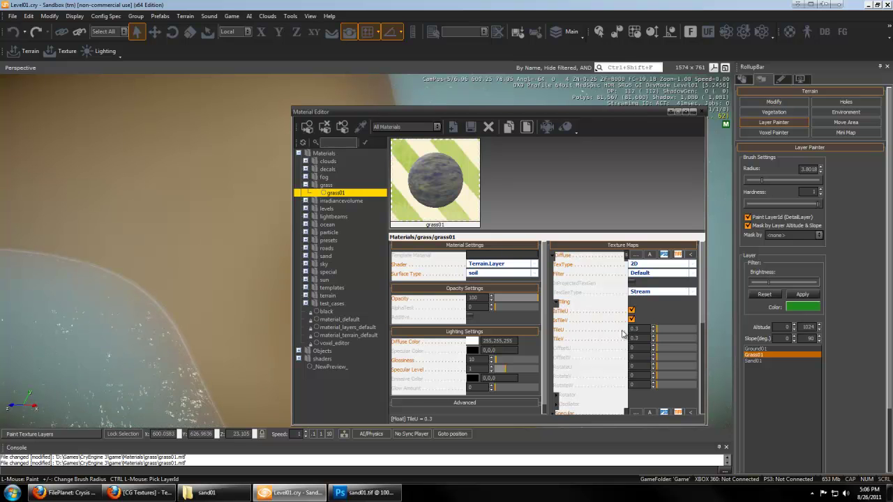
Set the grass01 diffuse map's TileU and TileV to 1 and inspect the grass patch on the terrain
right_drag(246, 202, 250, 204)
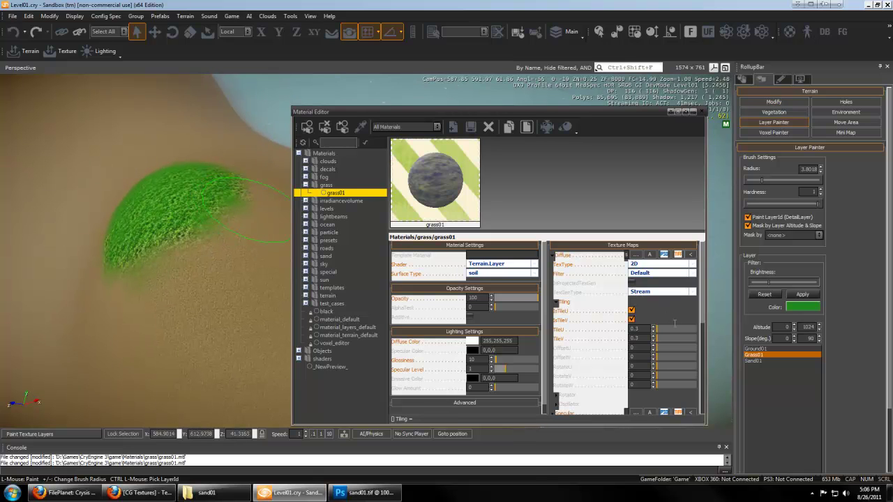
click(618, 333)
click(618, 340)
key(Return)
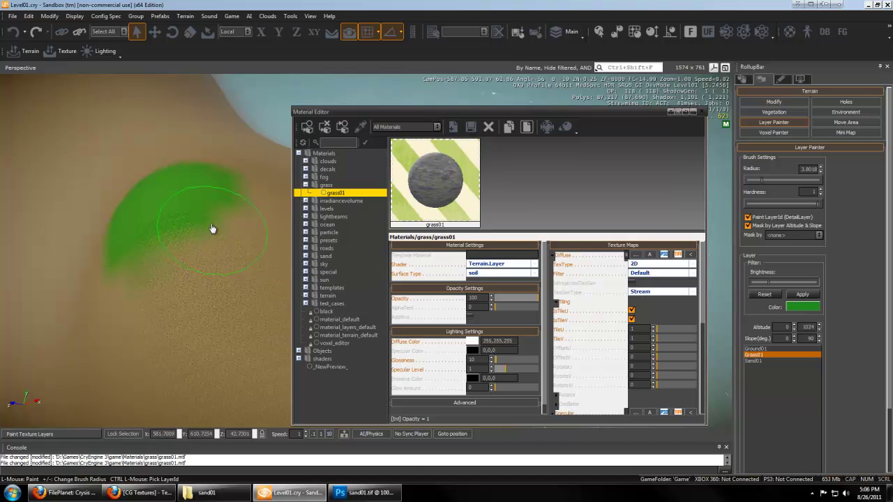
key(a)
right_drag(214, 229, 213, 233)
key(s)
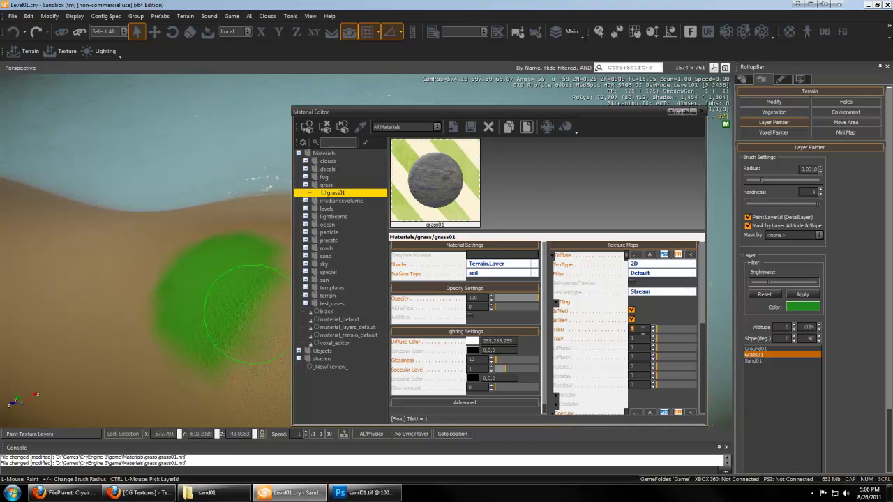
Try TileU and TileV values of 0.01 and 0.03 on the grass01 diffuse map
key(Return)
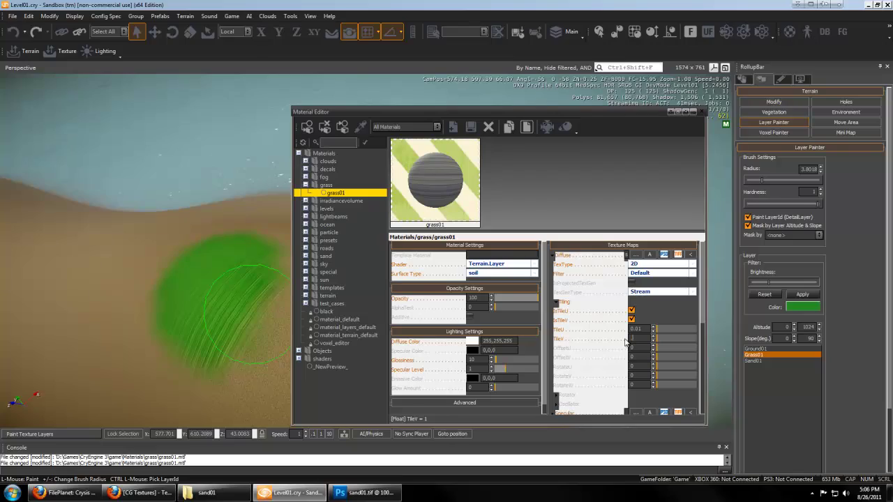
key(Return)
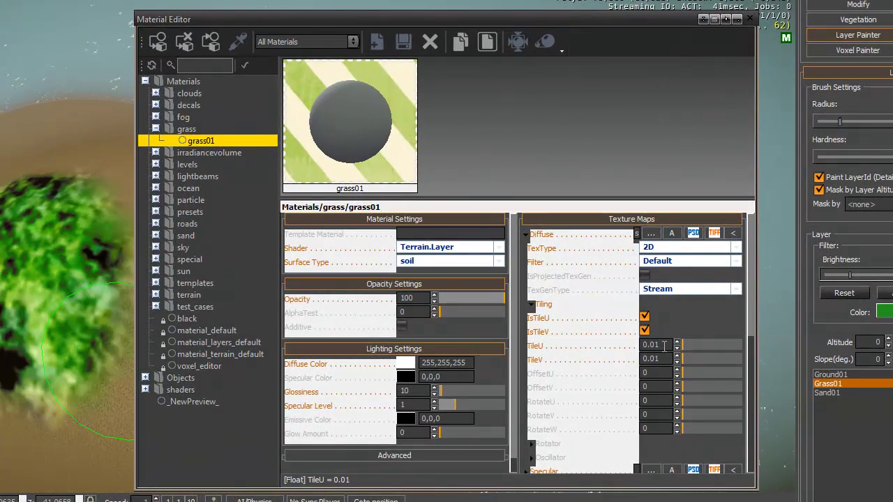
text(.)
click(662, 358)
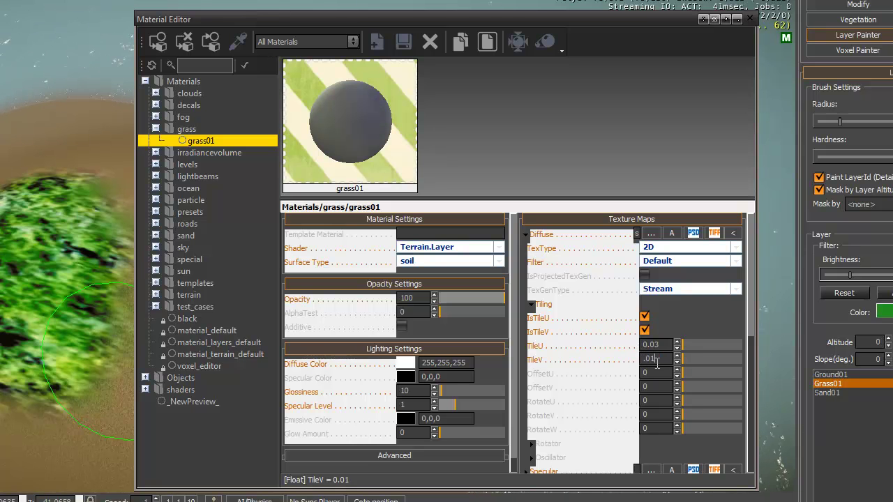
text(.01)
key(BackSpace)
text(3)
key(Return)
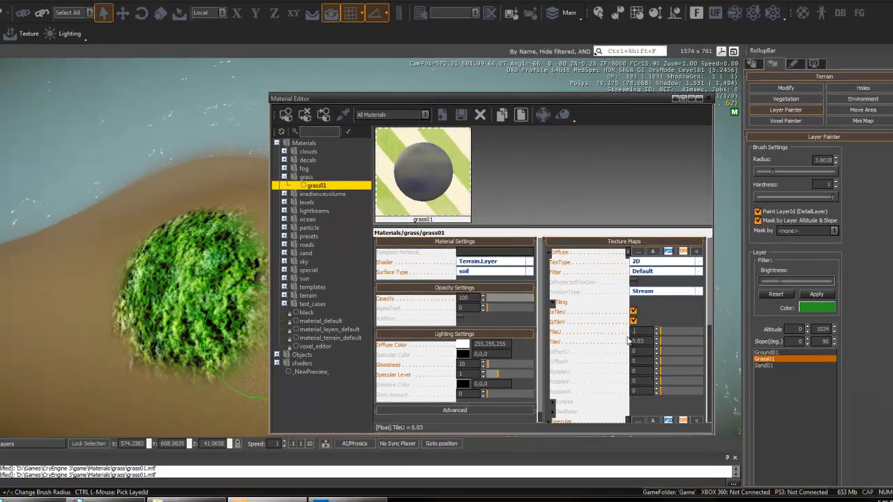
Set the grass01 diffuse map's TileU and TileV to 0.3, exit layer painting and close the Material Editor
key(Return)
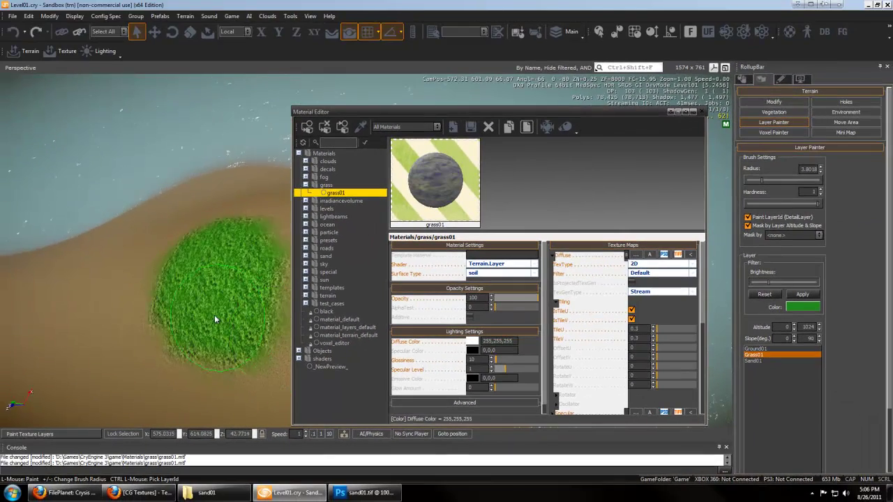
right_drag(214, 315, 215, 315)
key(a)
key(w)
key(Escape)
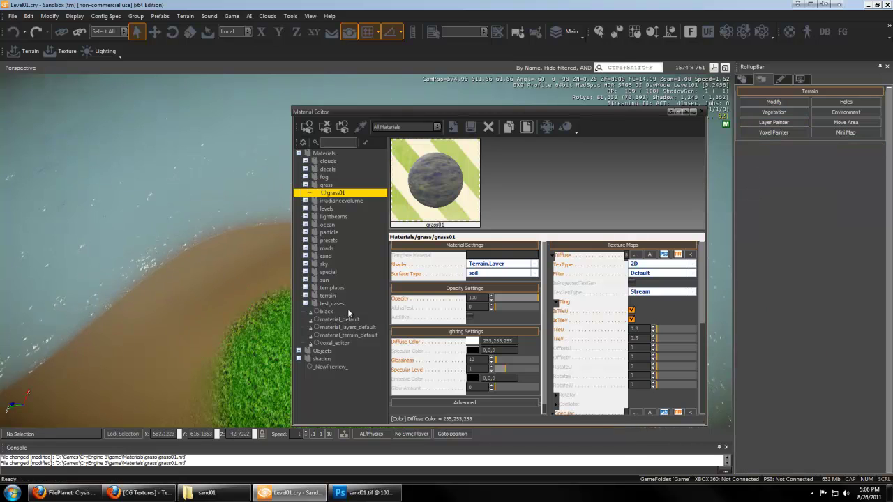
click(702, 112)
Enter game mode at the grass patch and walk over it to check the texture up close
key(w)
right_drag(565, 232, 574, 239)
key(ctrl+g)
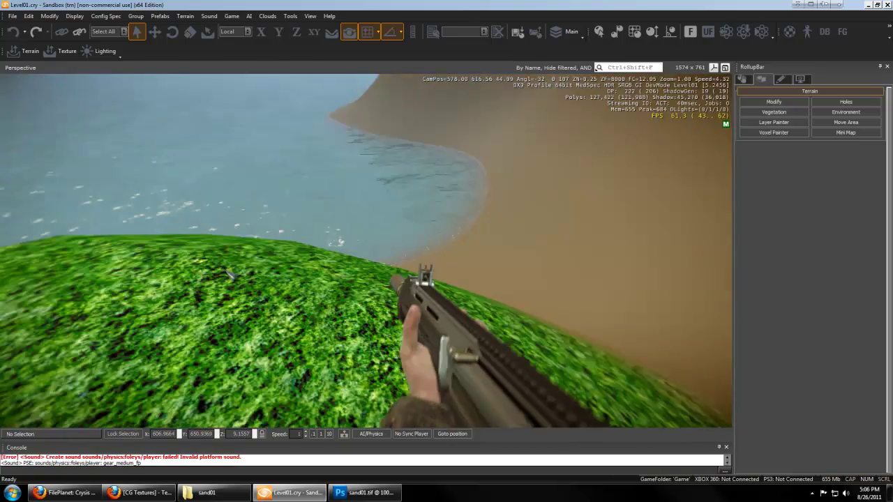
key(w)
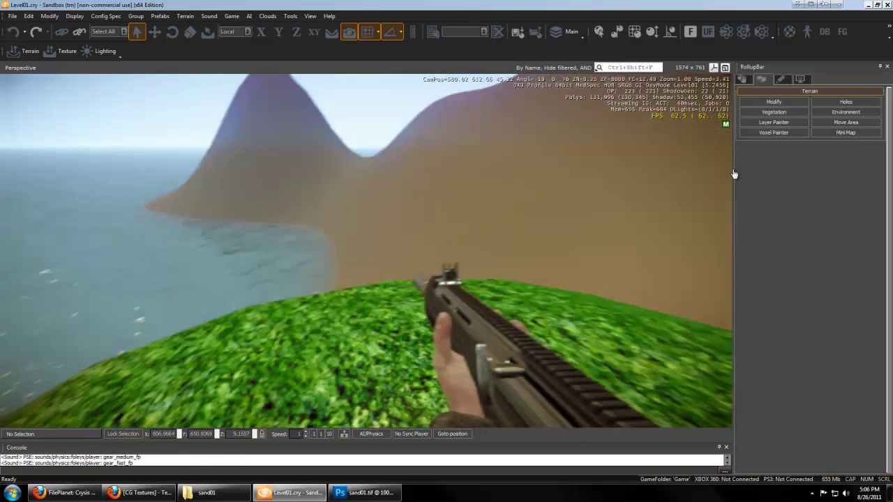
click(733, 181)
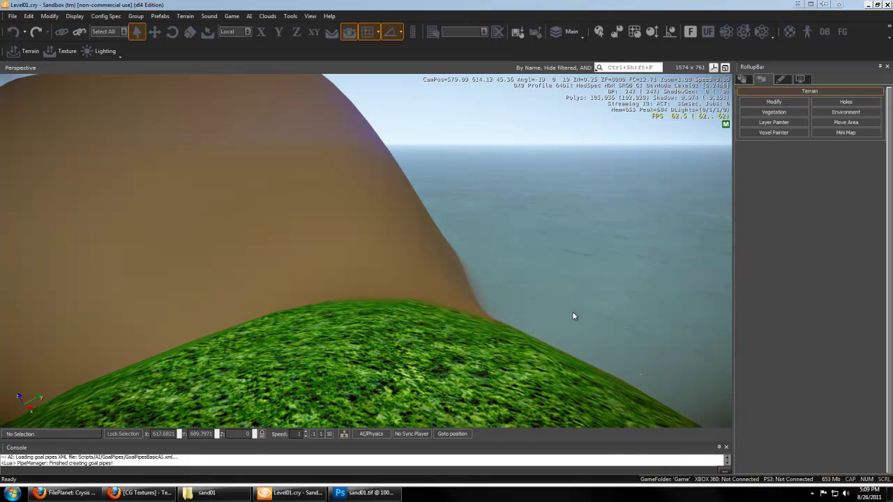
Reopen the Layer Painter and sample the painted grass patch as Grass01's color, with red 65, green 140 and blue 36
right_drag(493, 253, 487, 250)
key(s)
click(785, 124)
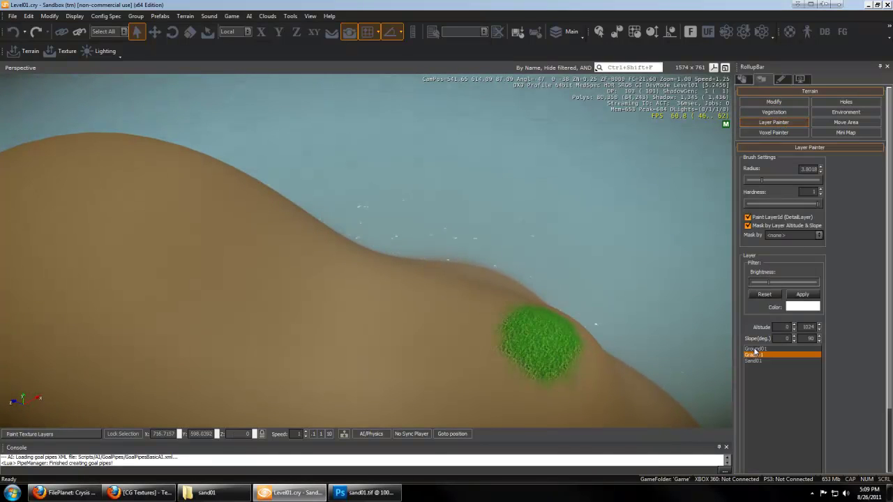
click(794, 308)
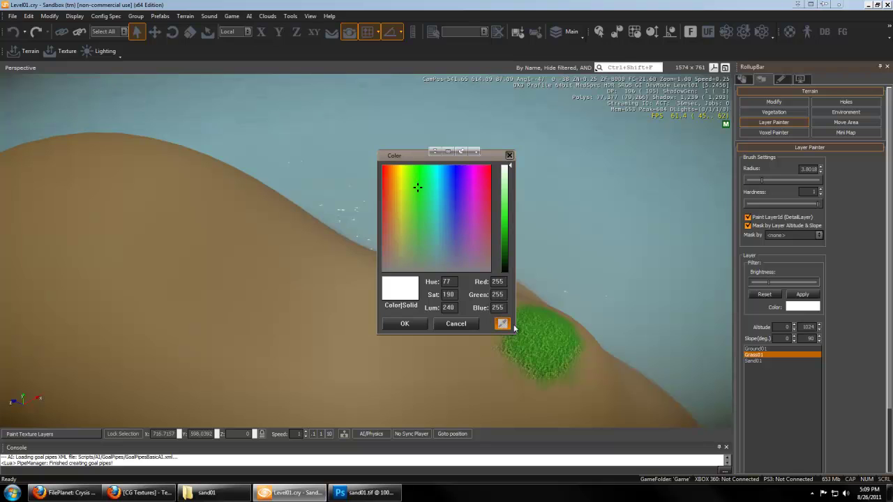
click(546, 330)
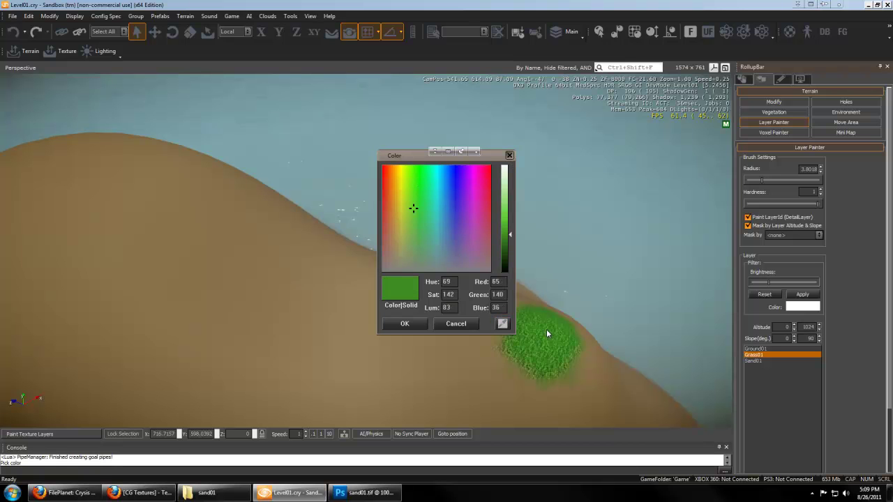
click(404, 324)
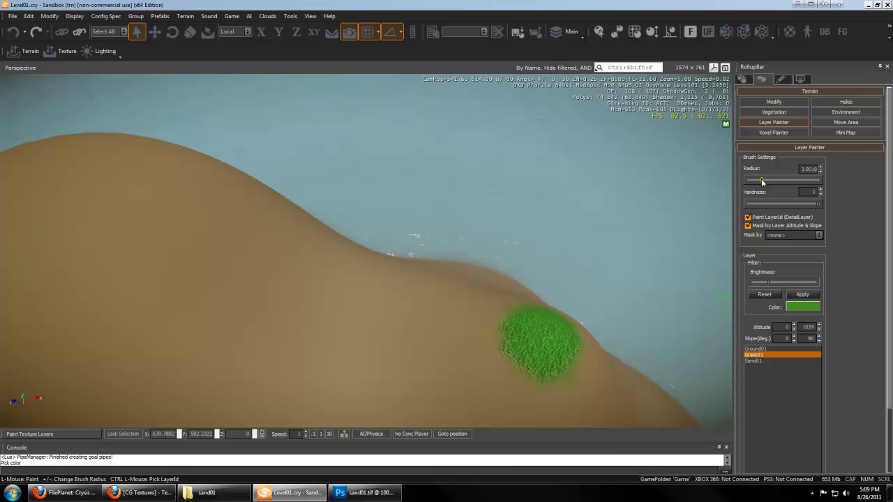
Increase the brush radius to about 14.5 and paint larger Grass01 areas over the island's hills
drag(773, 180, 776, 180)
key(s)
right_drag(502, 223, 485, 244)
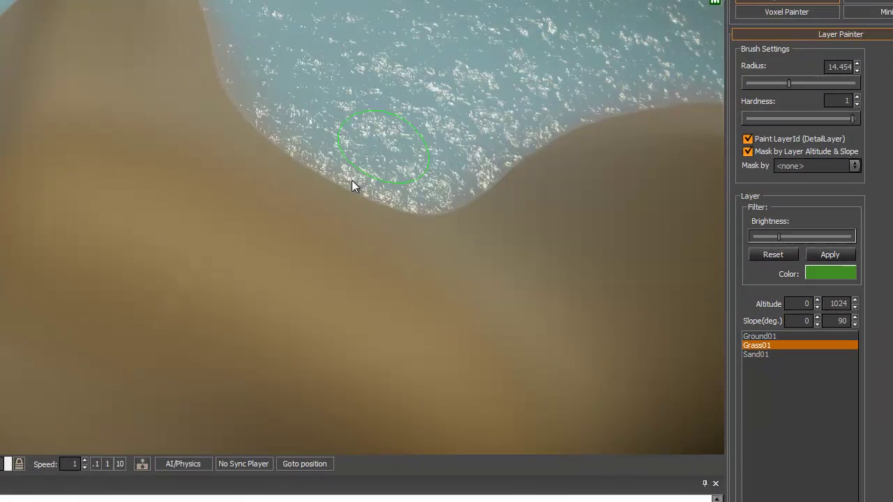
mouse_move(353, 181)
mouse_down()
mouse_move(134, 247)
mouse_move(202, 216)
mouse_move(200, 239)
mouse_move(394, 194)
mouse_up()
mouse_move(393, 192)
right_down()
mouse_move(391, 185)
mouse_move(403, 187)
mouse_move(390, 184)
mouse_move(392, 191)
right_up()
mouse_move(83, 285)
mouse_down()
mouse_move(113, 264)
mouse_move(140, 279)
mouse_up()
right_drag(237, 220, 239, 213)
mouse_move(354, 338)
mouse_down()
mouse_move(343, 342)
mouse_move(361, 325)
mouse_up()
right_drag(362, 325, 360, 319)
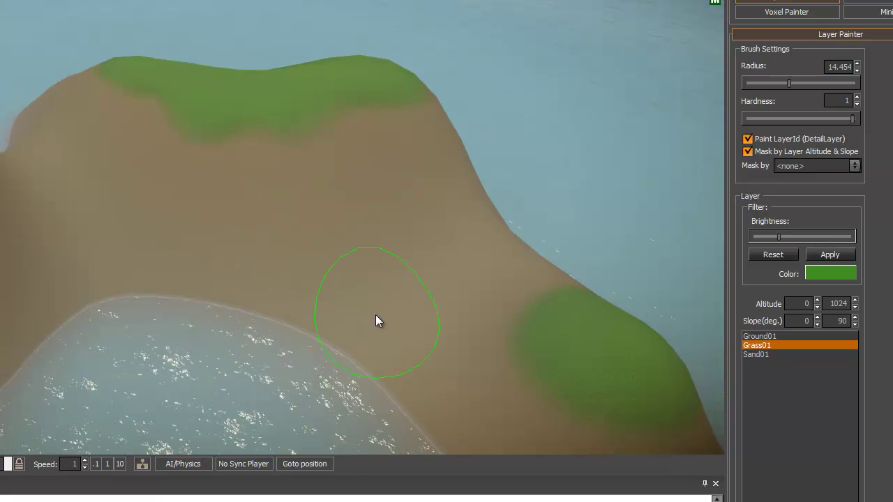
Review the settings of the grass01 and sand01 materials in the Material Editor
key(m)
click(74, 44)
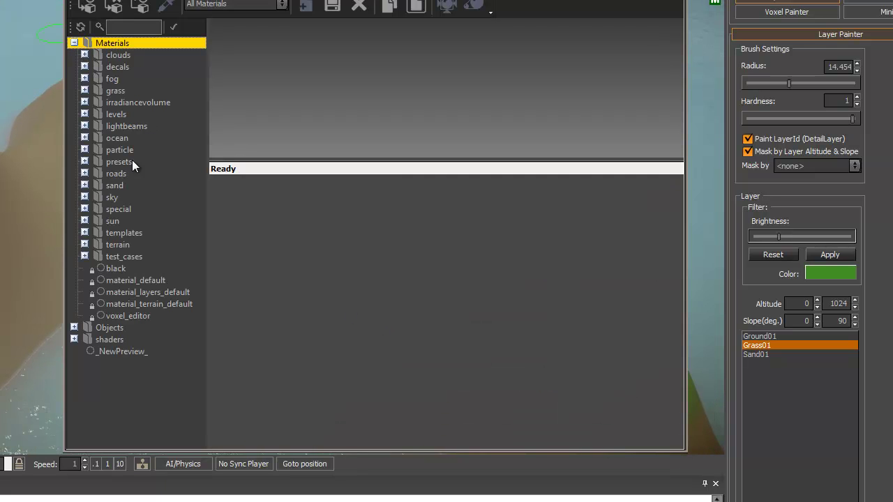
click(105, 90)
click(84, 91)
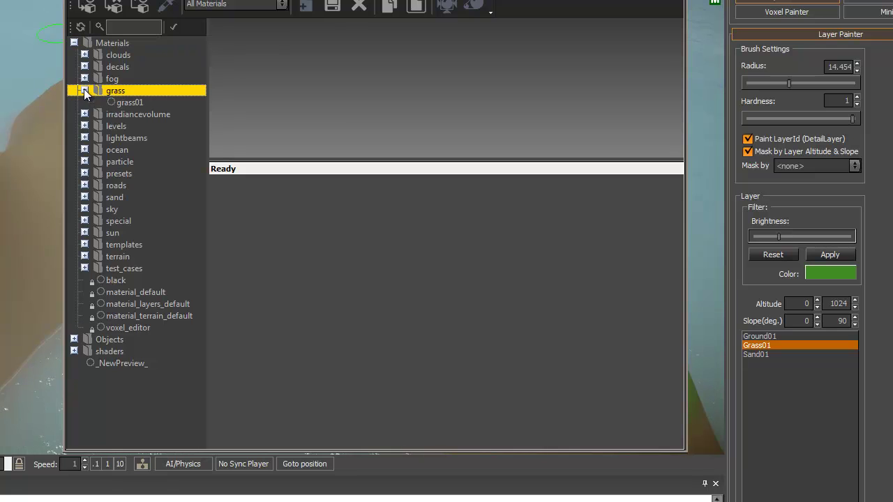
click(85, 199)
click(108, 198)
click(129, 209)
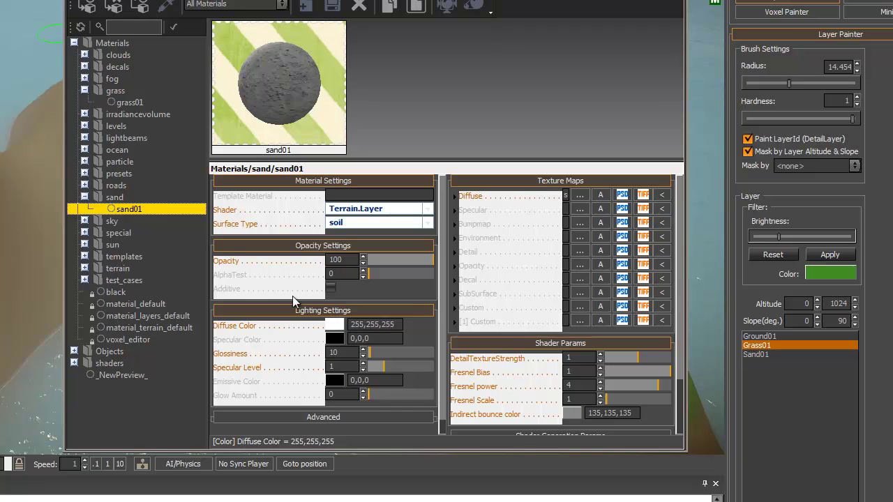
click(129, 102)
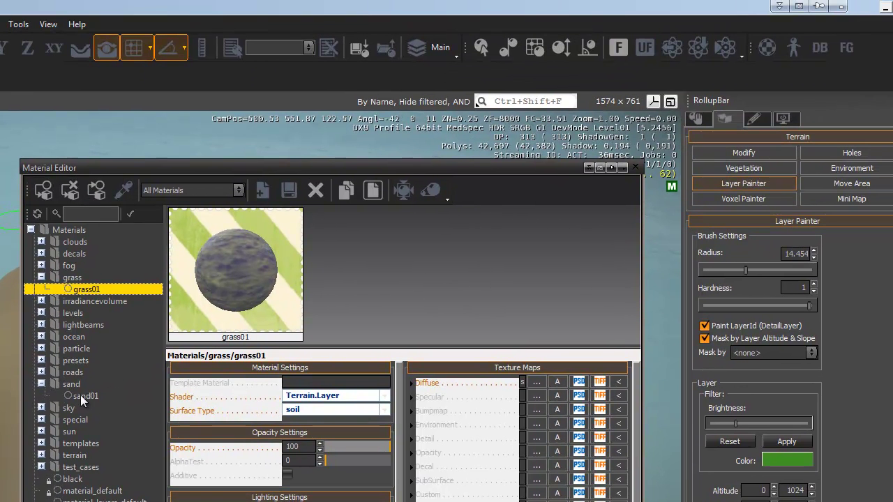
click(126, 218)
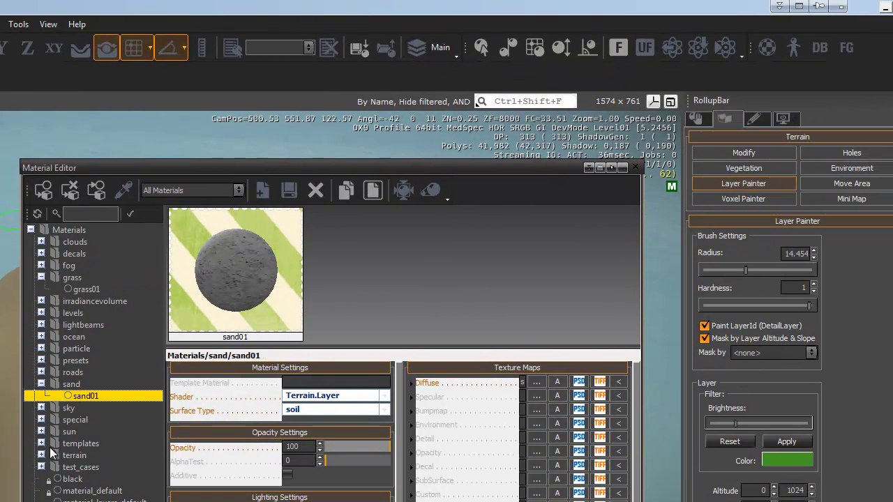
Close the Material Editor and open the dirt01 image from the desktop to view the dirt texture
click(634, 167)
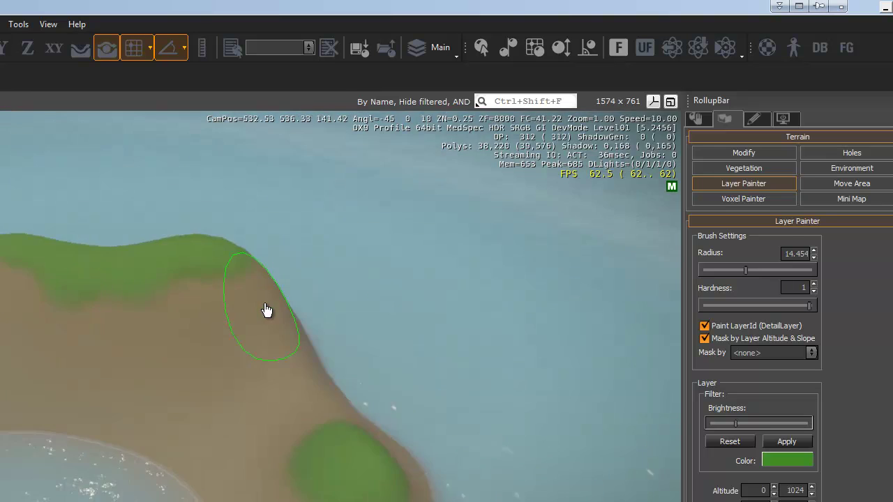
right_drag(266, 309, 263, 311)
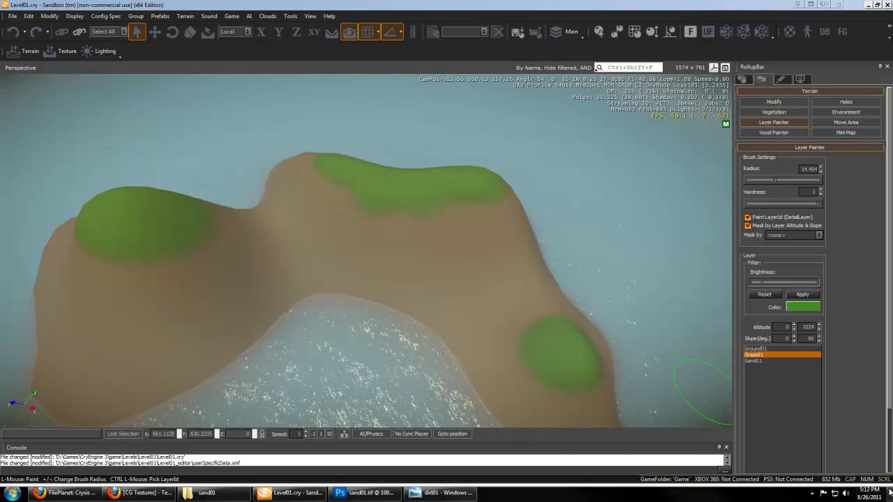
click(889, 492)
click(17, 307)
double_click(27, 305)
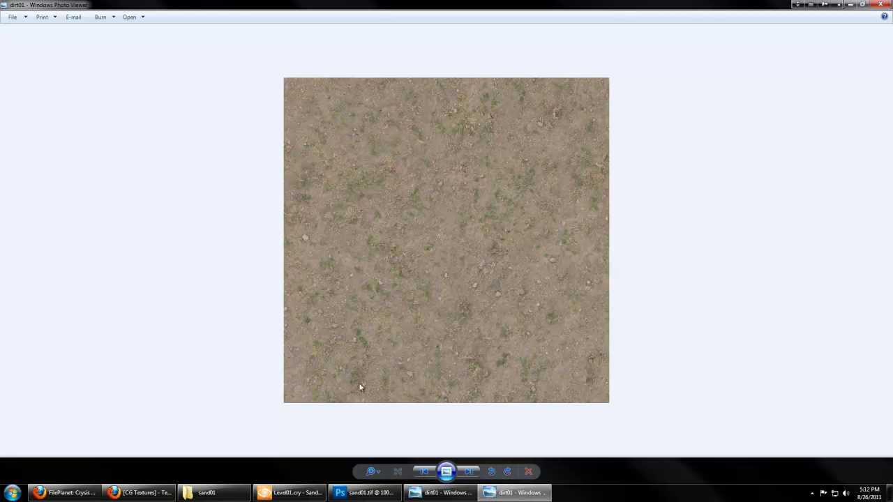
Switch back to the CryEngine Sandbox and compare the painted grass detail up close with its look from high above the island
click(302, 495)
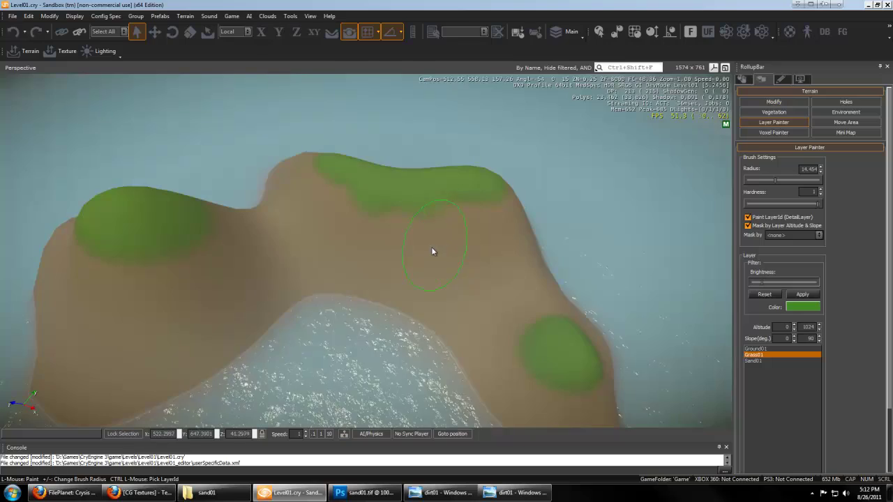
key(w)
right_drag(423, 251, 423, 247)
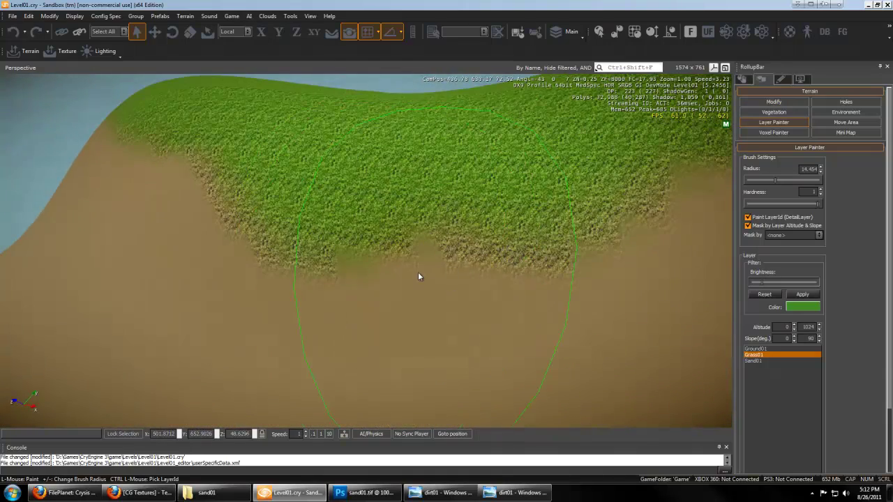
scroll(448, 294, up, 15)
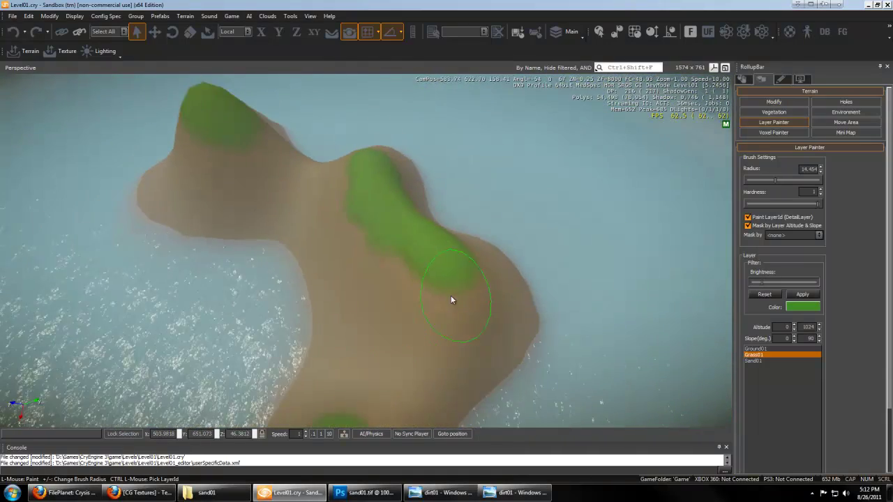
scroll(451, 299, up, 8)
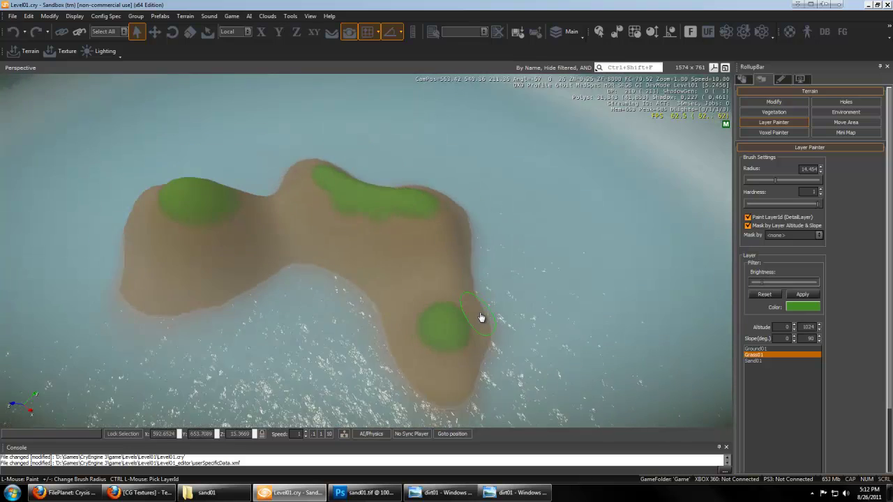
key(a)
right_drag(481, 317, 484, 318)
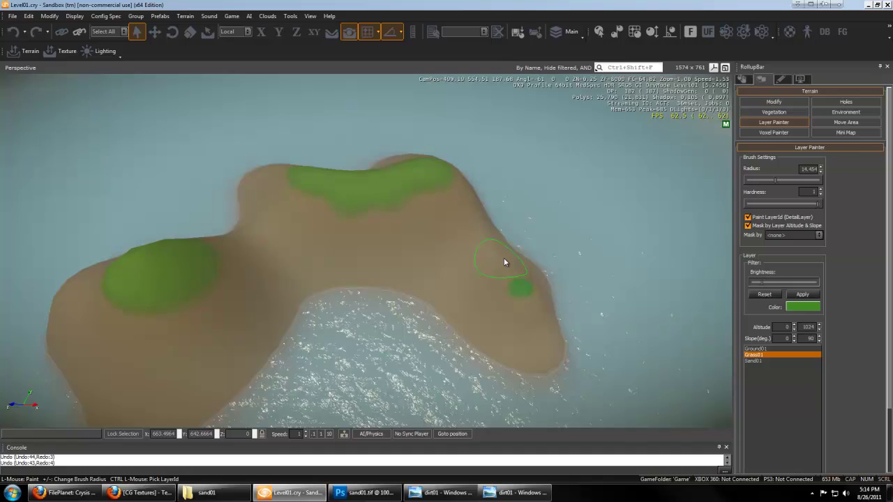
Examine the Grass01 strip along the island's ridge from several angles, checking its coverage and its edges against the bare ground
key(d)
right_drag(504, 257, 503, 257)
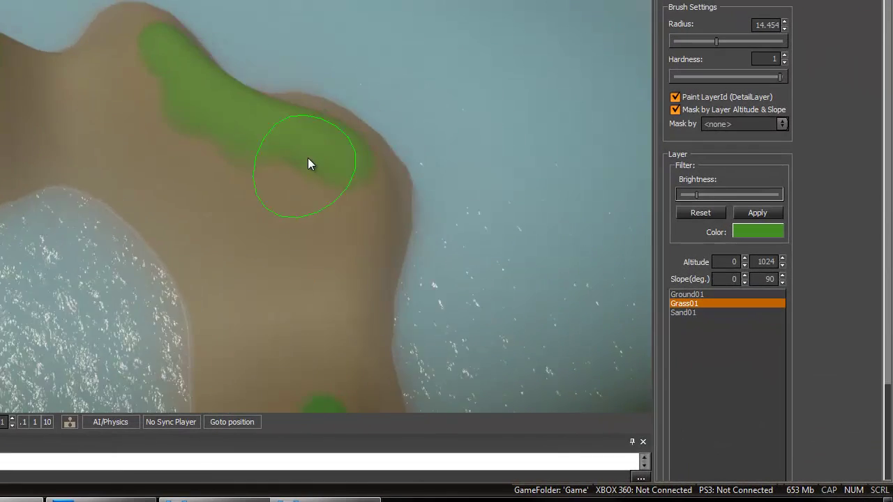
right_drag(309, 157, 307, 158)
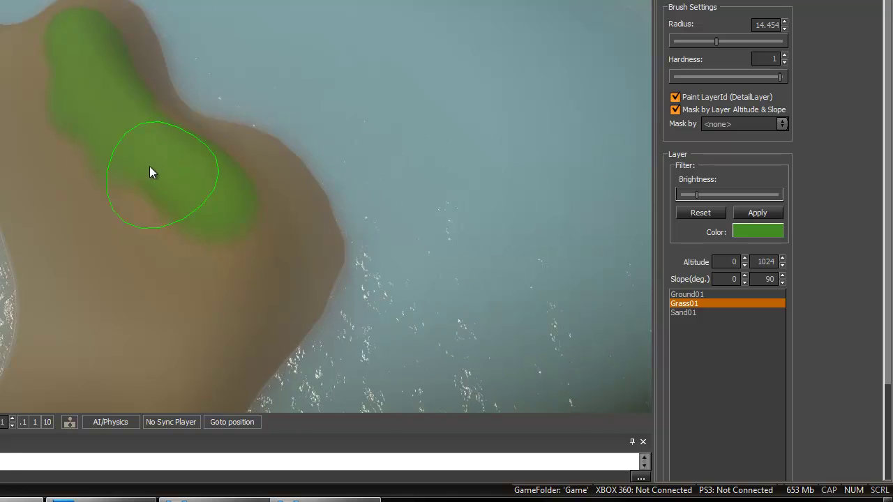
right_drag(149, 166, 142, 170)
key(w)
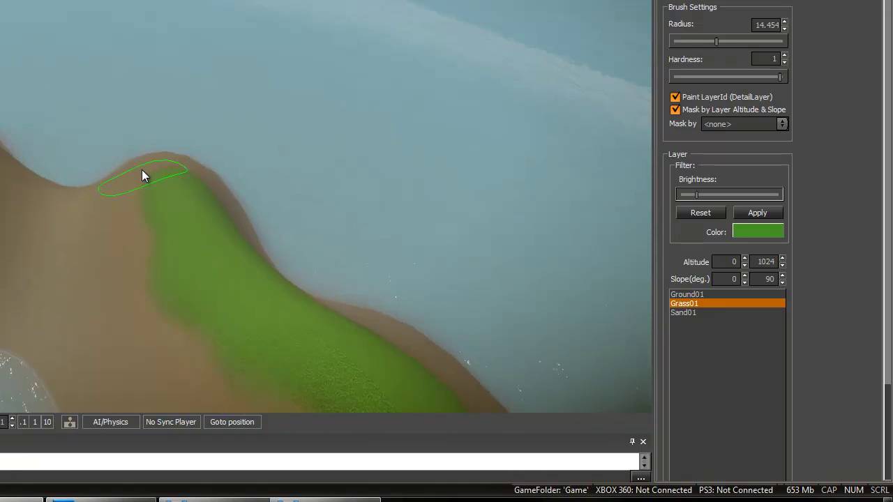
alt+middle_drag(142, 170, 158, 173)
key(s)
mouse_move(158, 173)
right_down()
mouse_move(140, 171)
mouse_move(183, 168)
mouse_move(141, 173)
right_up()
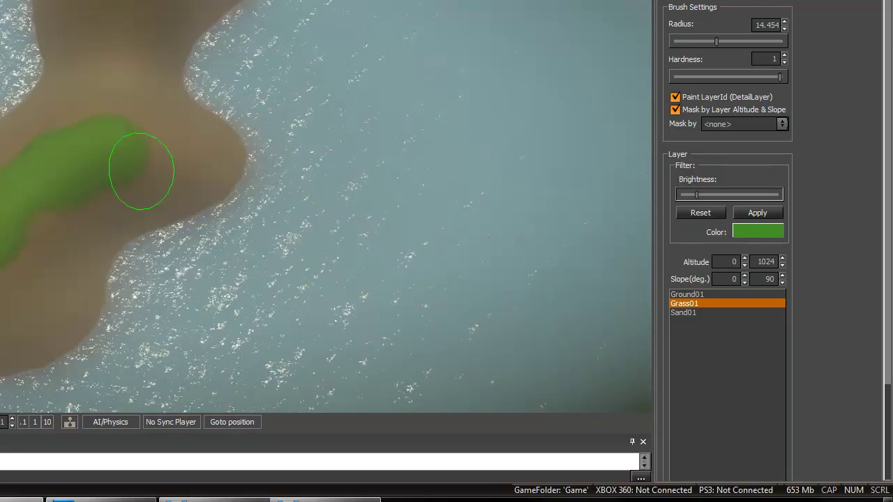